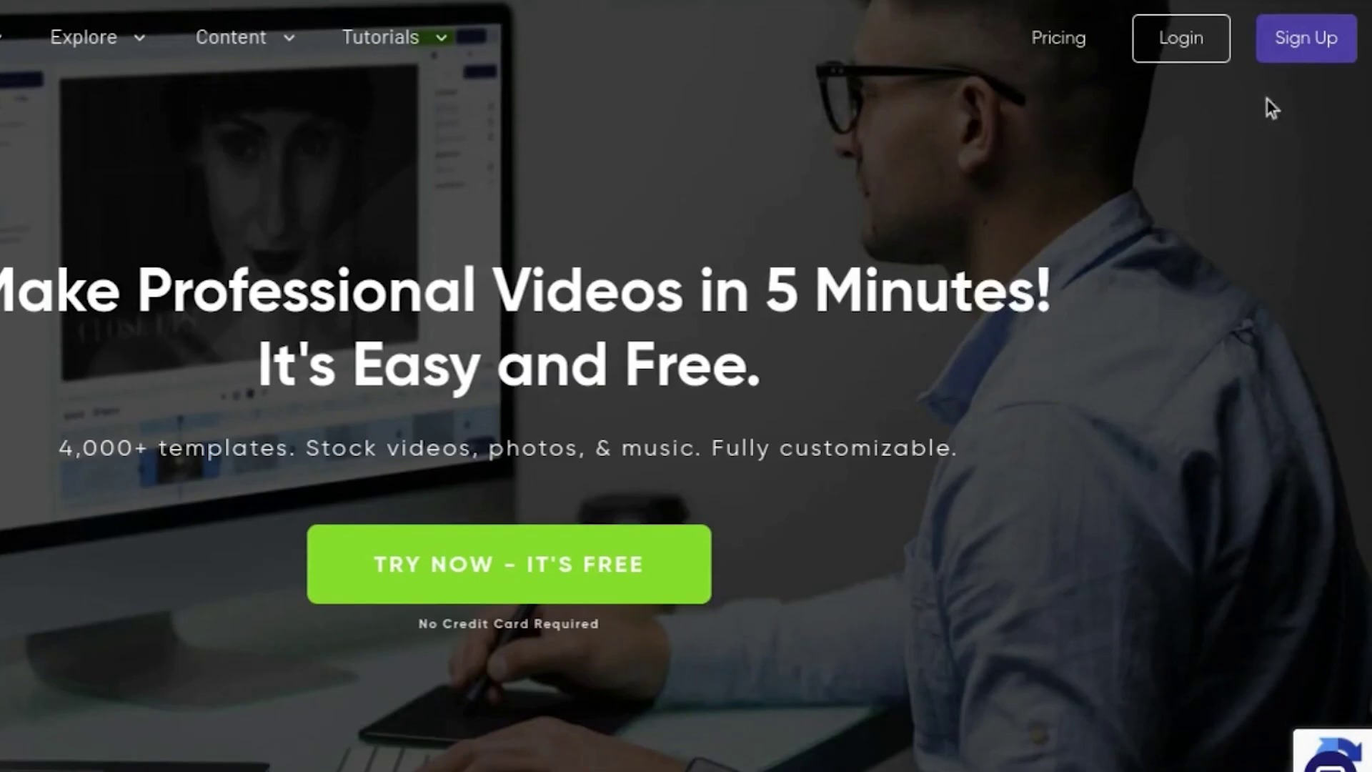
Start a free account and search the template library for 'portfolio'
{"action": "left_click", "coordinate": [1302, 62]}
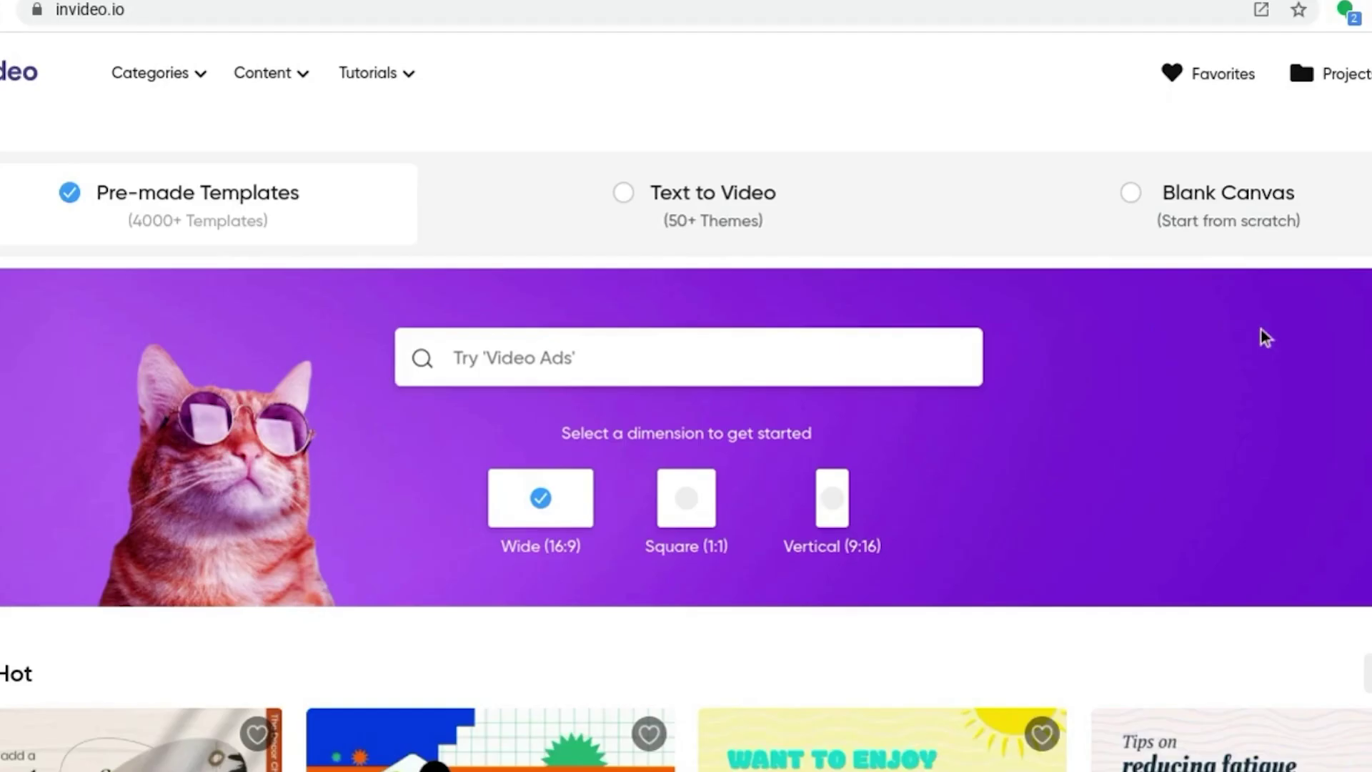
{"action": "scroll", "coordinate": [708, 316], "scroll_direction": "down", "scroll_amount": 1}
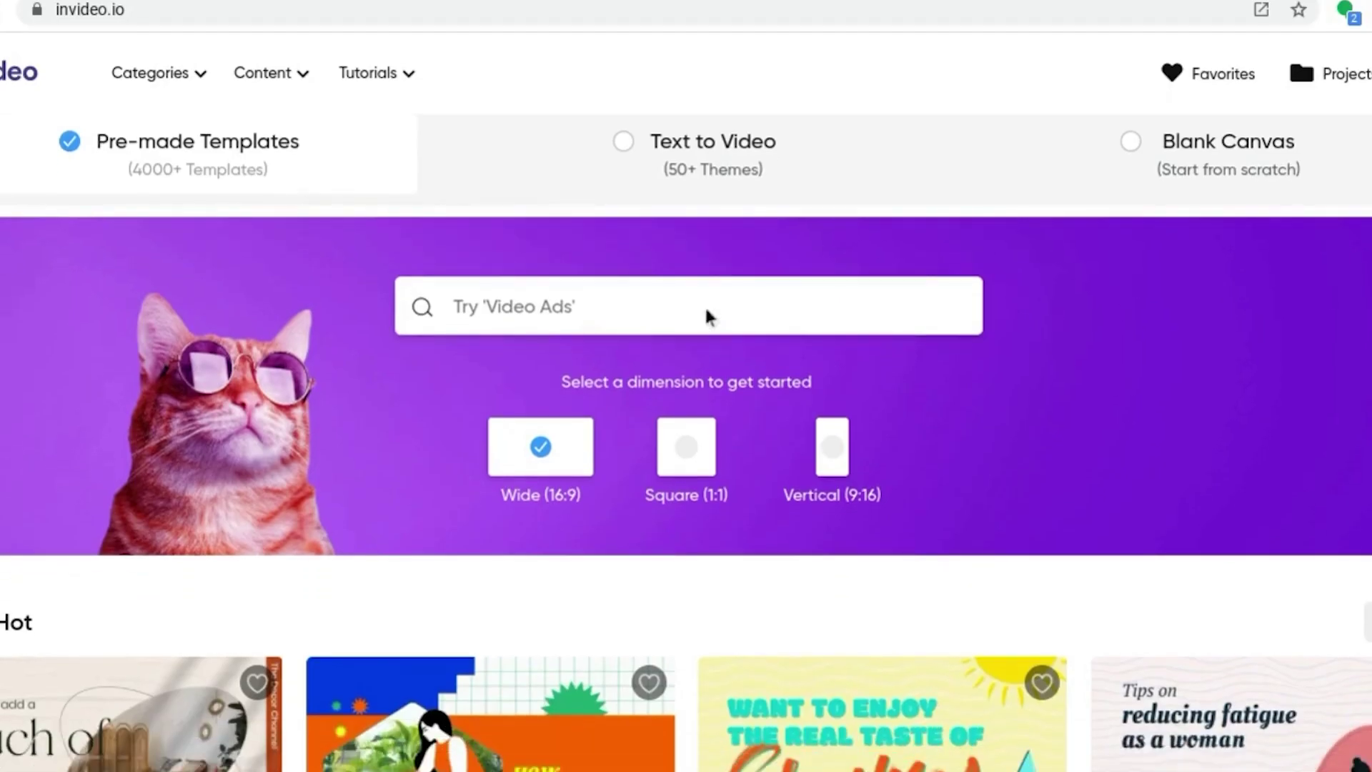
{"action": "left_click", "coordinate": [628, 303]}
{"action": "type", "text": "portfolio"}
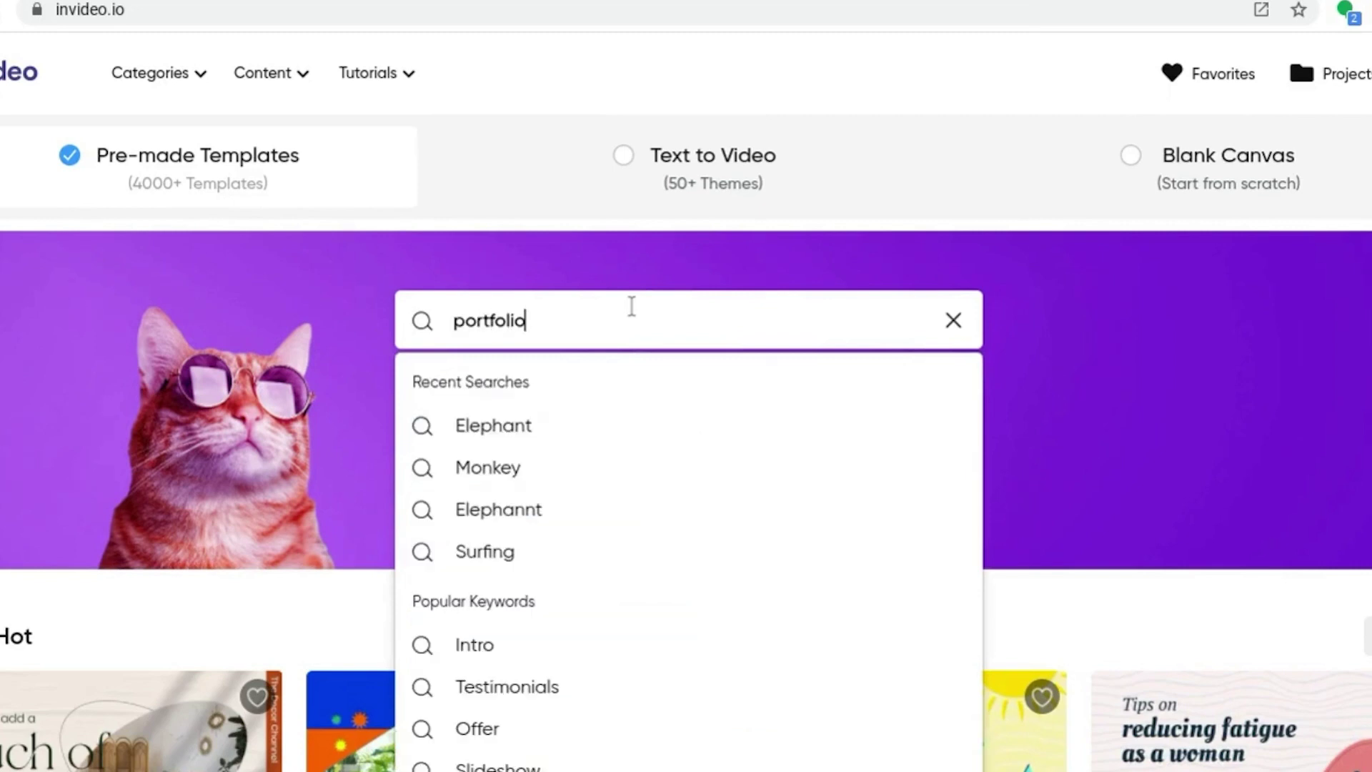
{"action": "key", "text": "Return"}
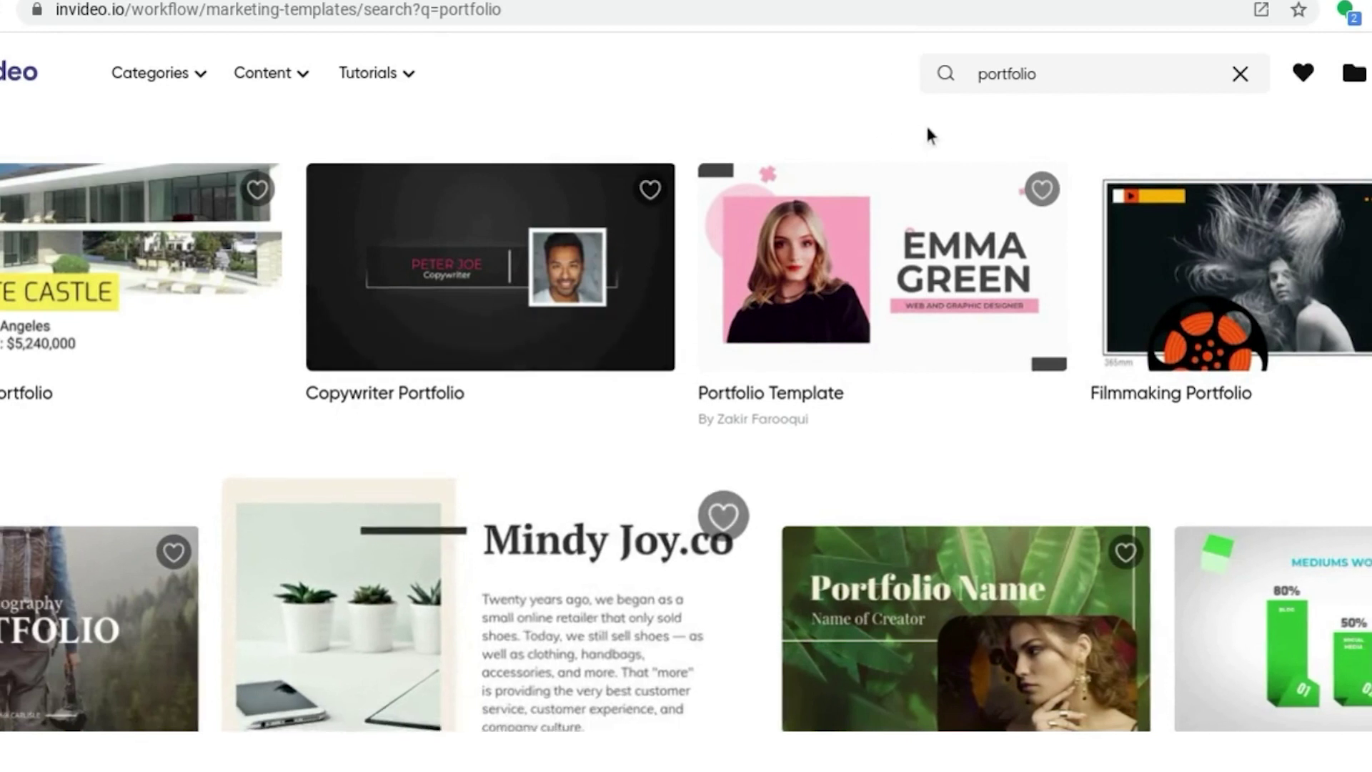
Preview the Filmmaking Portfolio template's scenes and start a Wide 16:9 project from it
{"action": "mouse_move", "coordinate": [822, 290]}
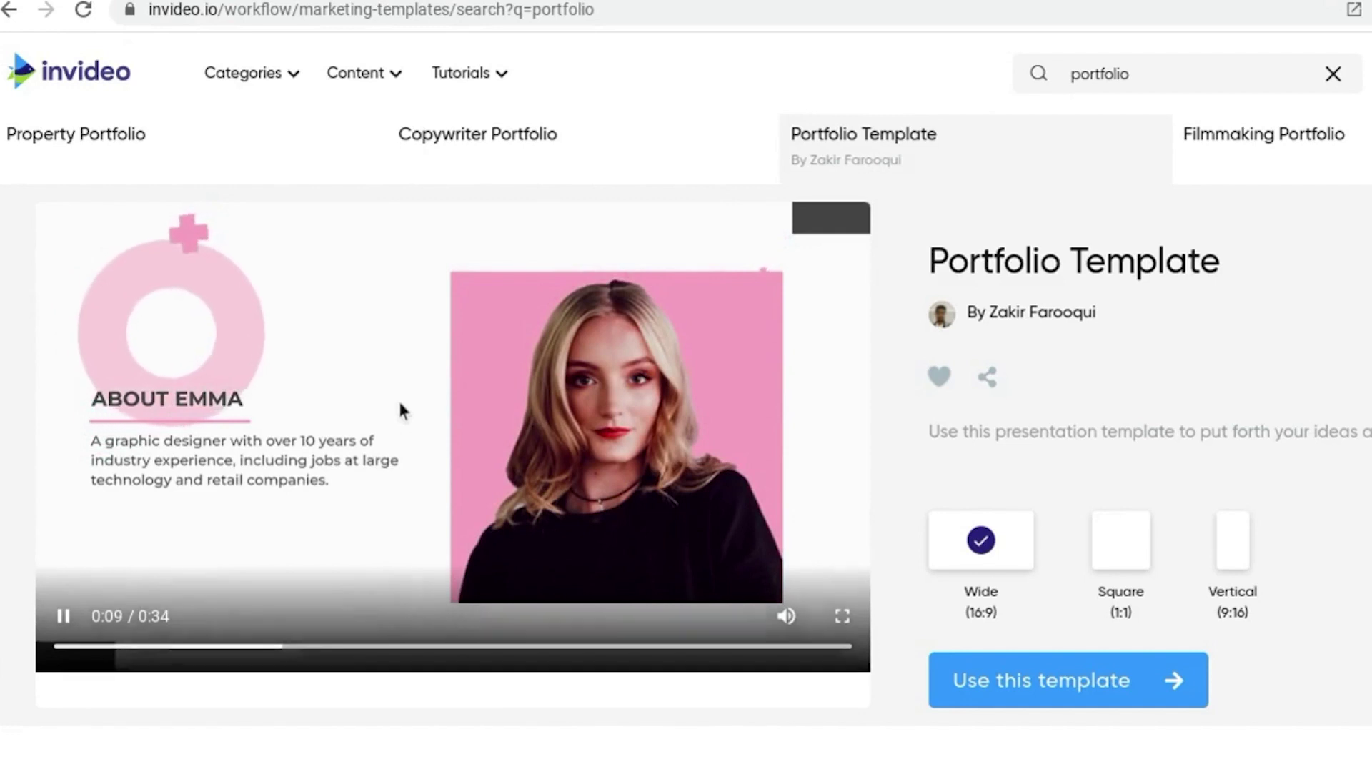
{"action": "scroll", "coordinate": [398, 397], "scroll_direction": "up", "scroll_amount": 5}
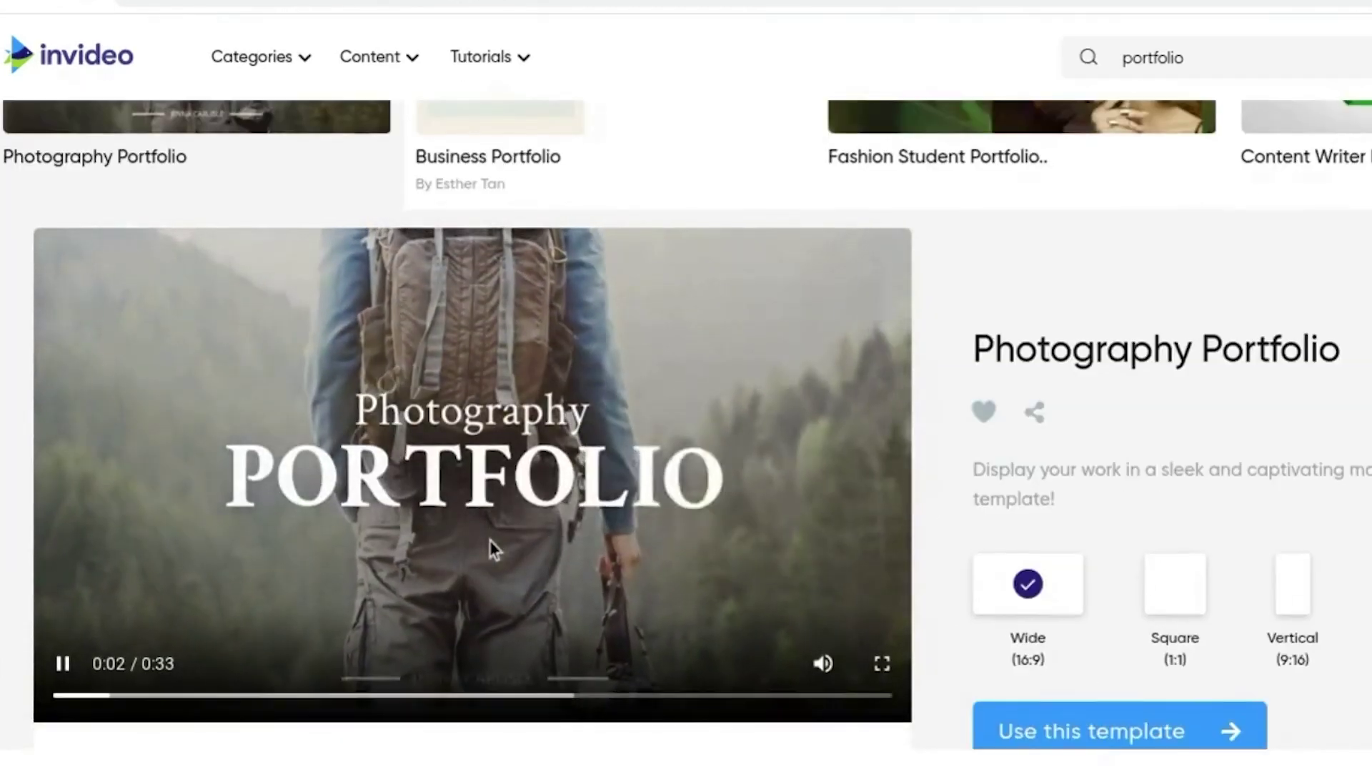
{"action": "scroll", "coordinate": [491, 541], "scroll_direction": "down", "scroll_amount": 1}
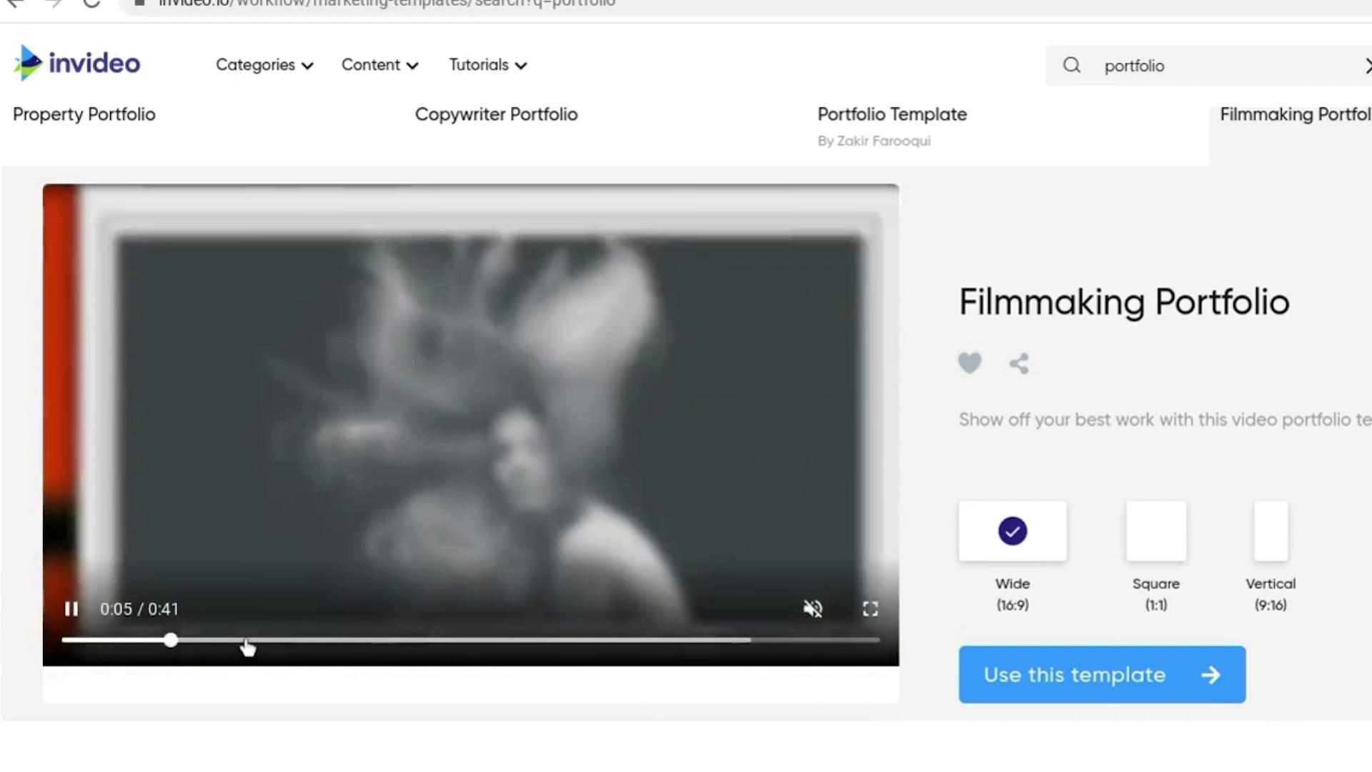
{"action": "left_click", "coordinate": [248, 641]}
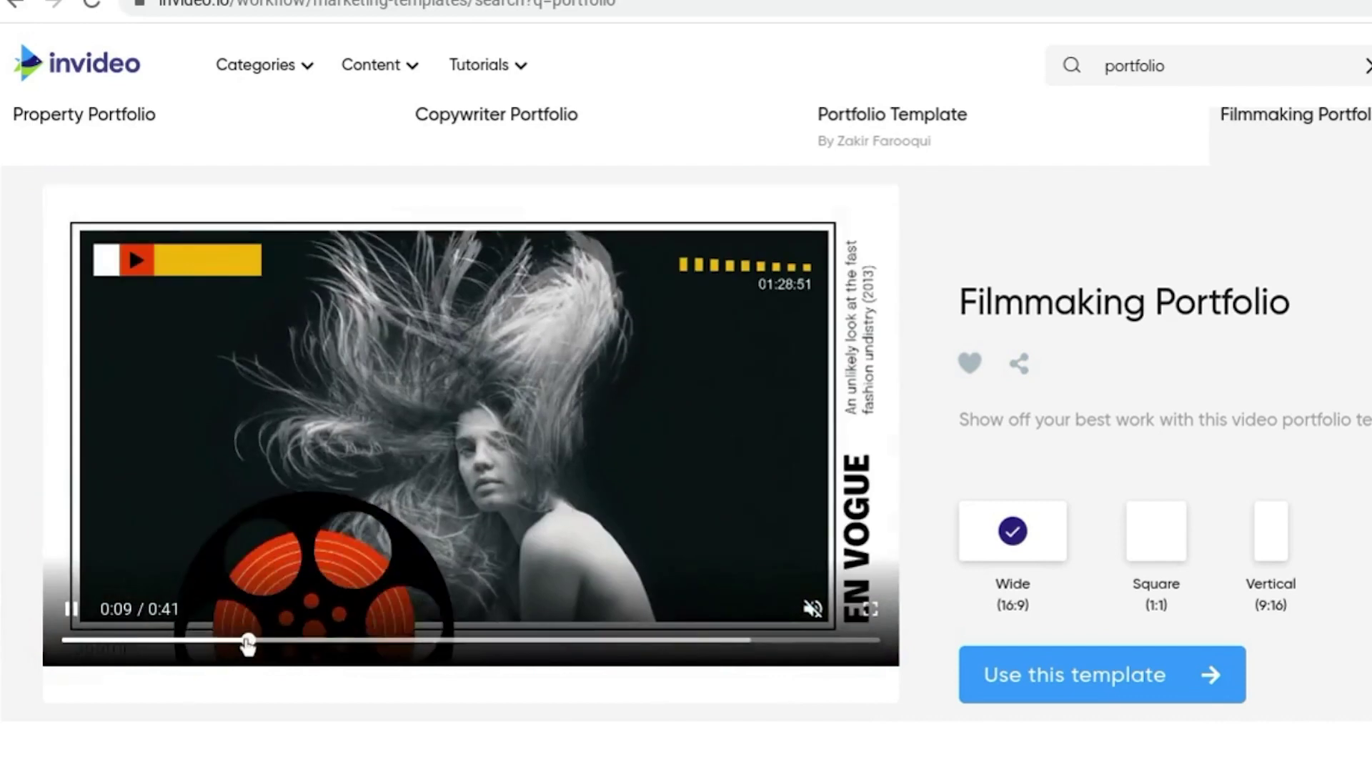
{"action": "left_click", "coordinate": [393, 642]}
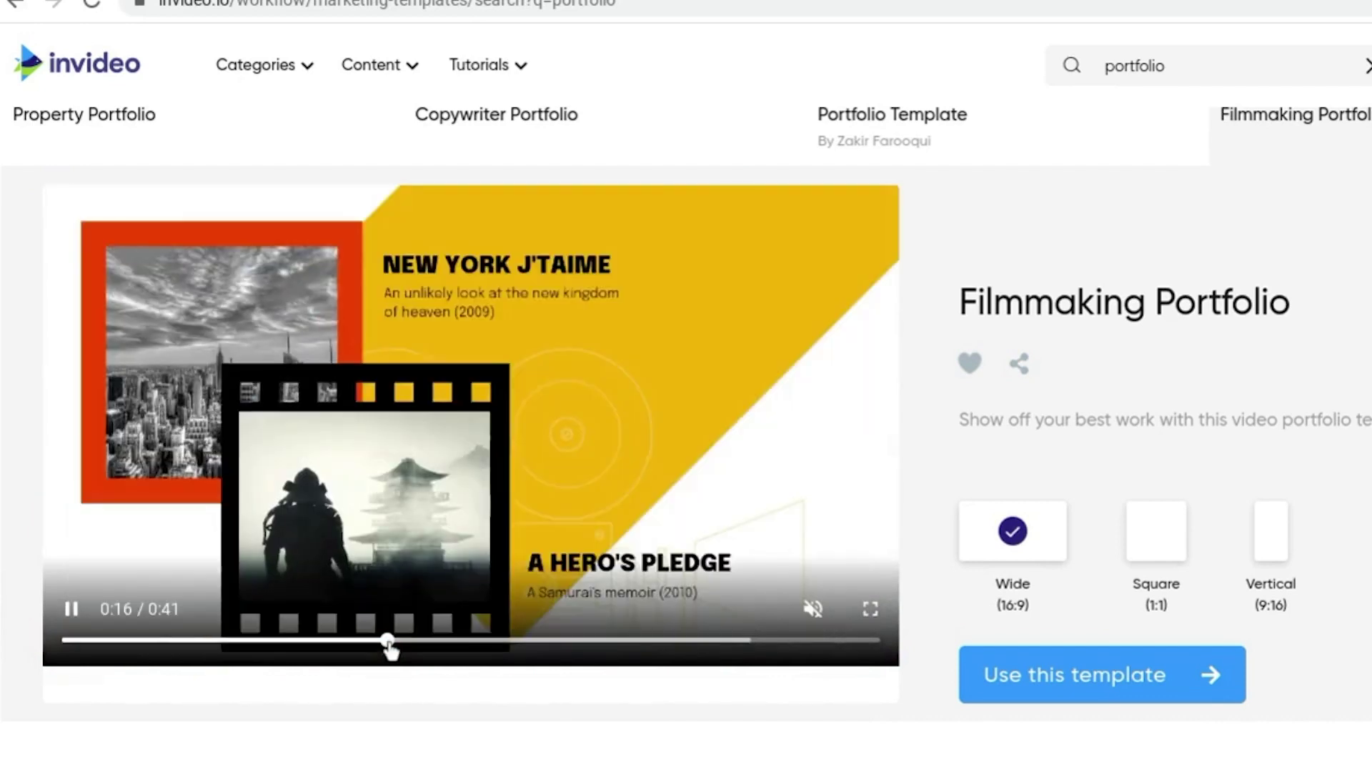
{"action": "left_click", "coordinate": [530, 642]}
{"action": "left_click", "coordinate": [635, 642]}
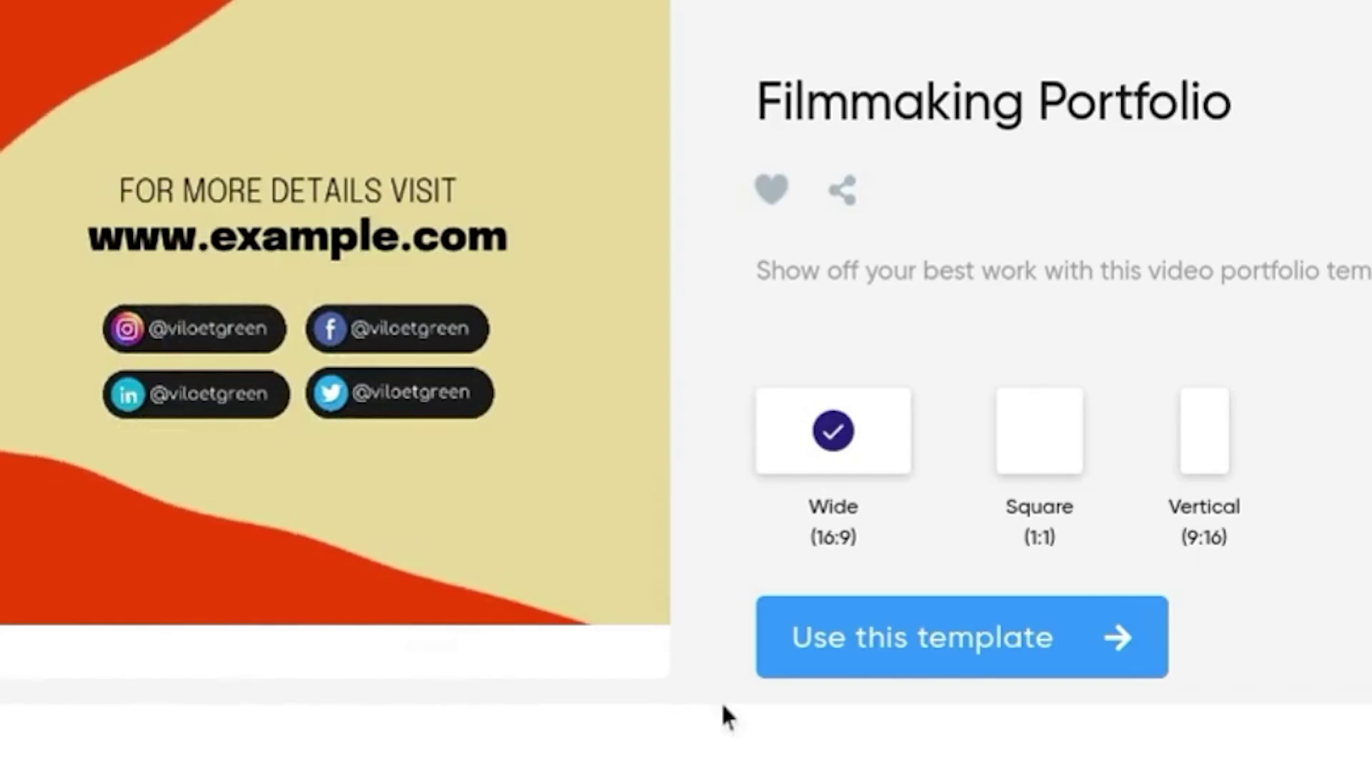
{"action": "left_click", "coordinate": [832, 652]}
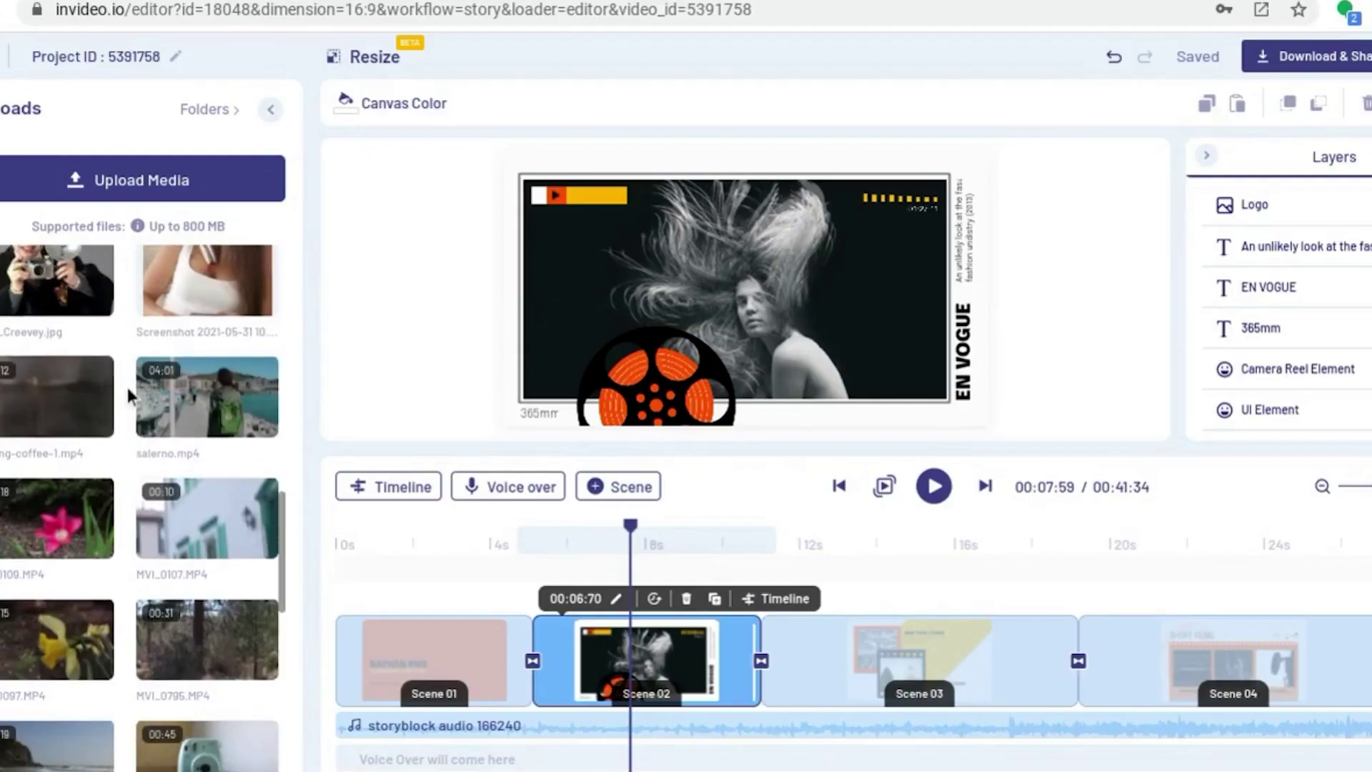
Replace Scene 02's main video with salerno.mp4 from Uploads, trimmed to fit the scene
{"action": "left_click_drag", "start_coordinate": [194, 428], "coordinate": [542, 334]}
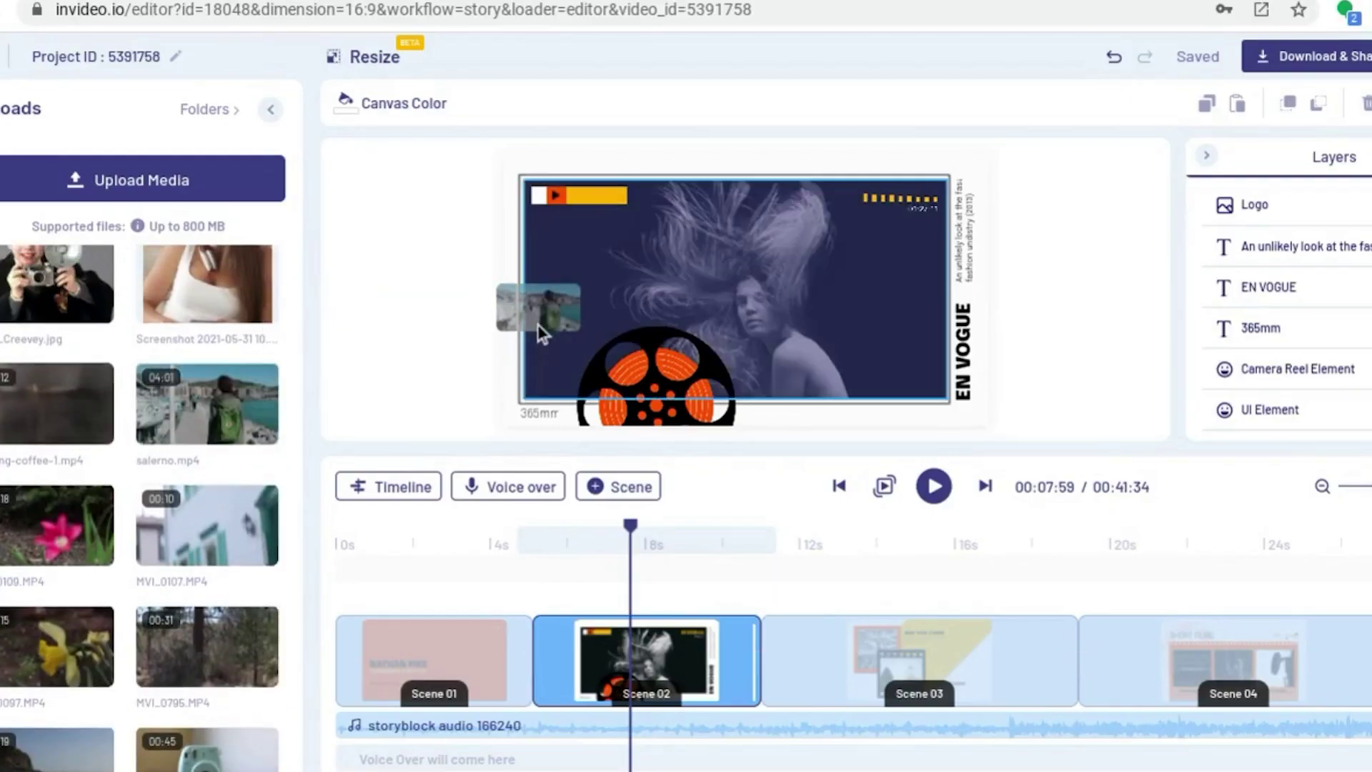
{"action": "left_click_drag", "start_coordinate": [791, 306], "coordinate": [793, 307]}
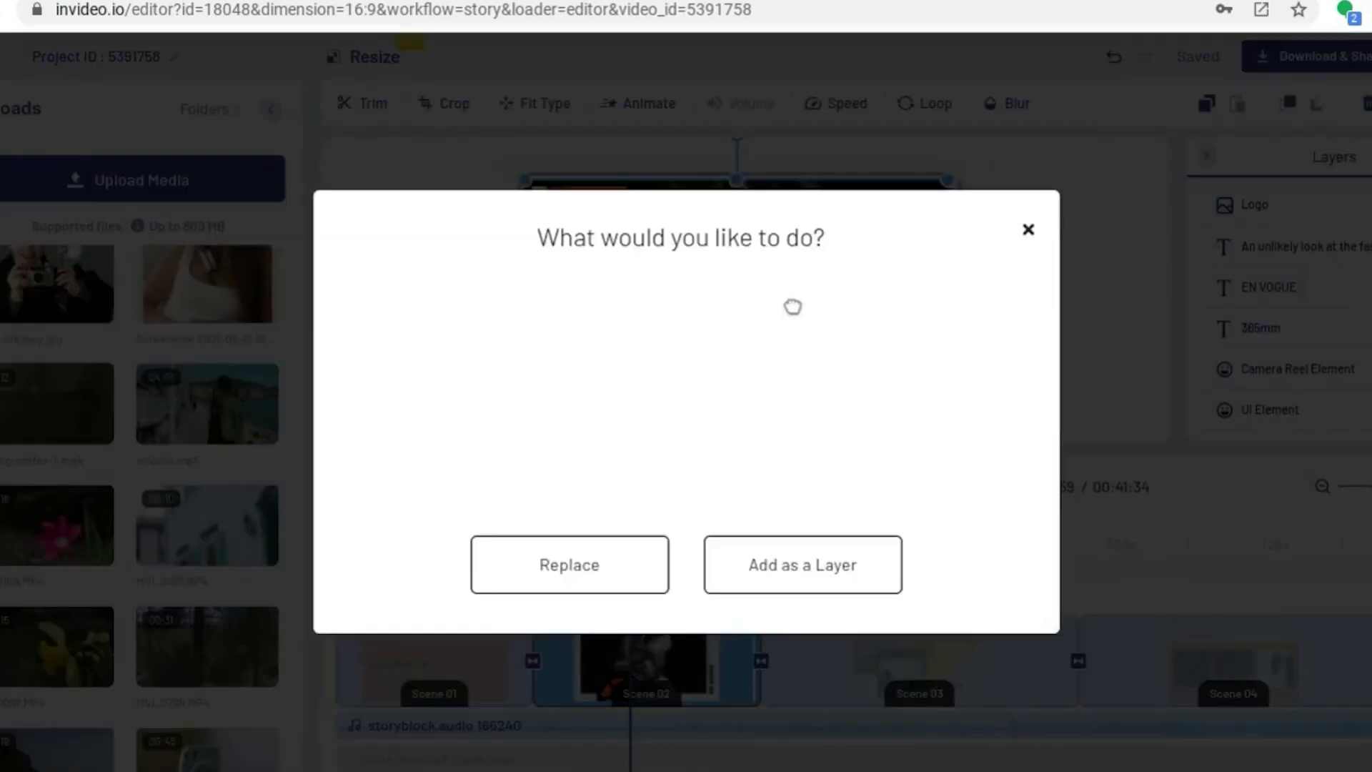
{"action": "left_click", "coordinate": [552, 573]}
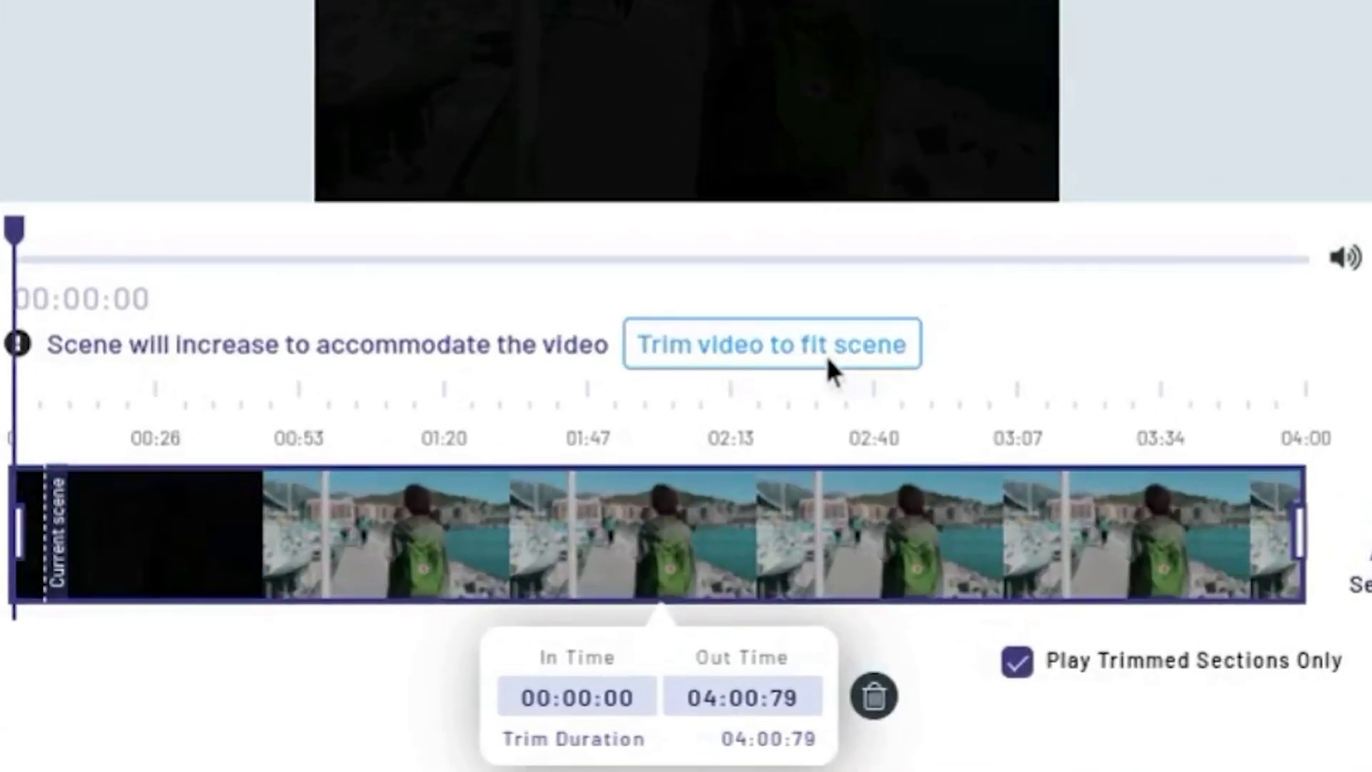
{"action": "left_click", "coordinate": [827, 358]}
{"action": "left_click", "coordinate": [1125, 736]}
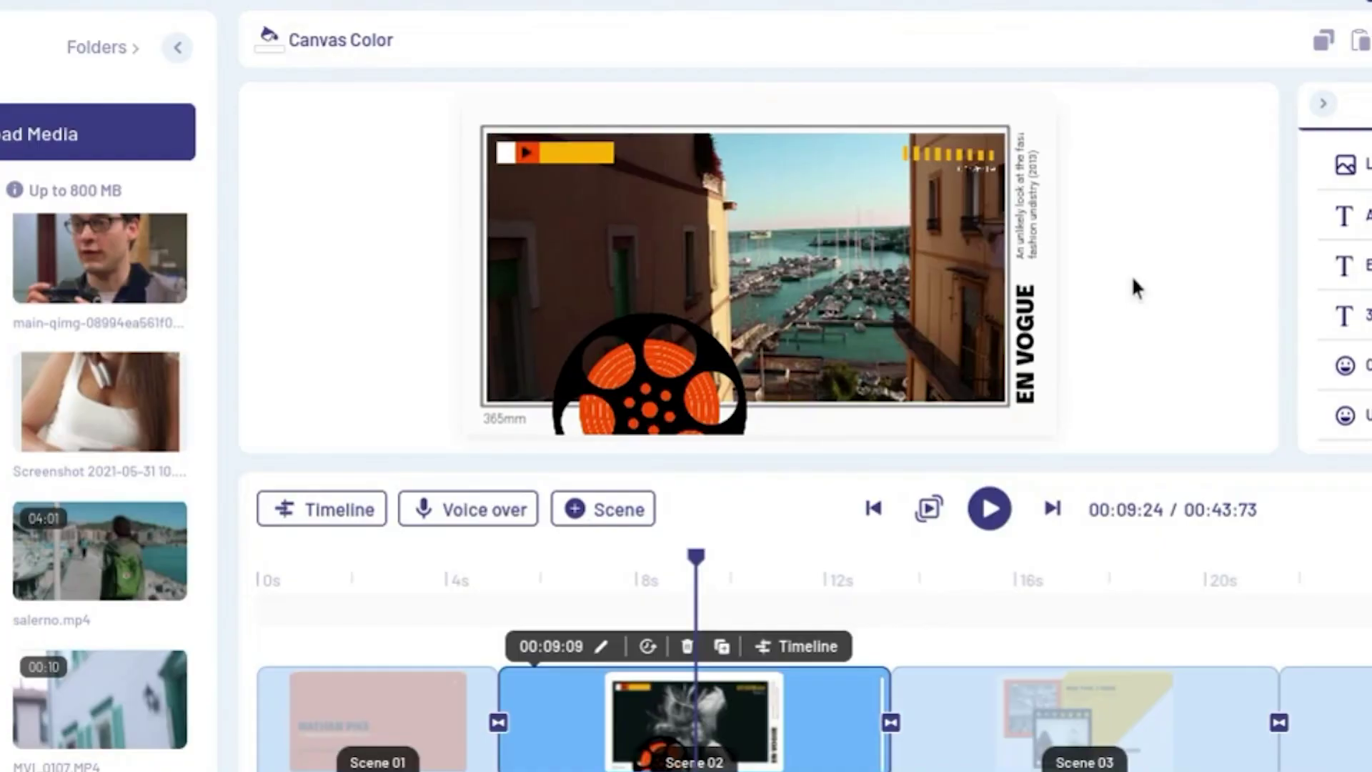
{"action": "left_click", "coordinate": [1027, 349]}
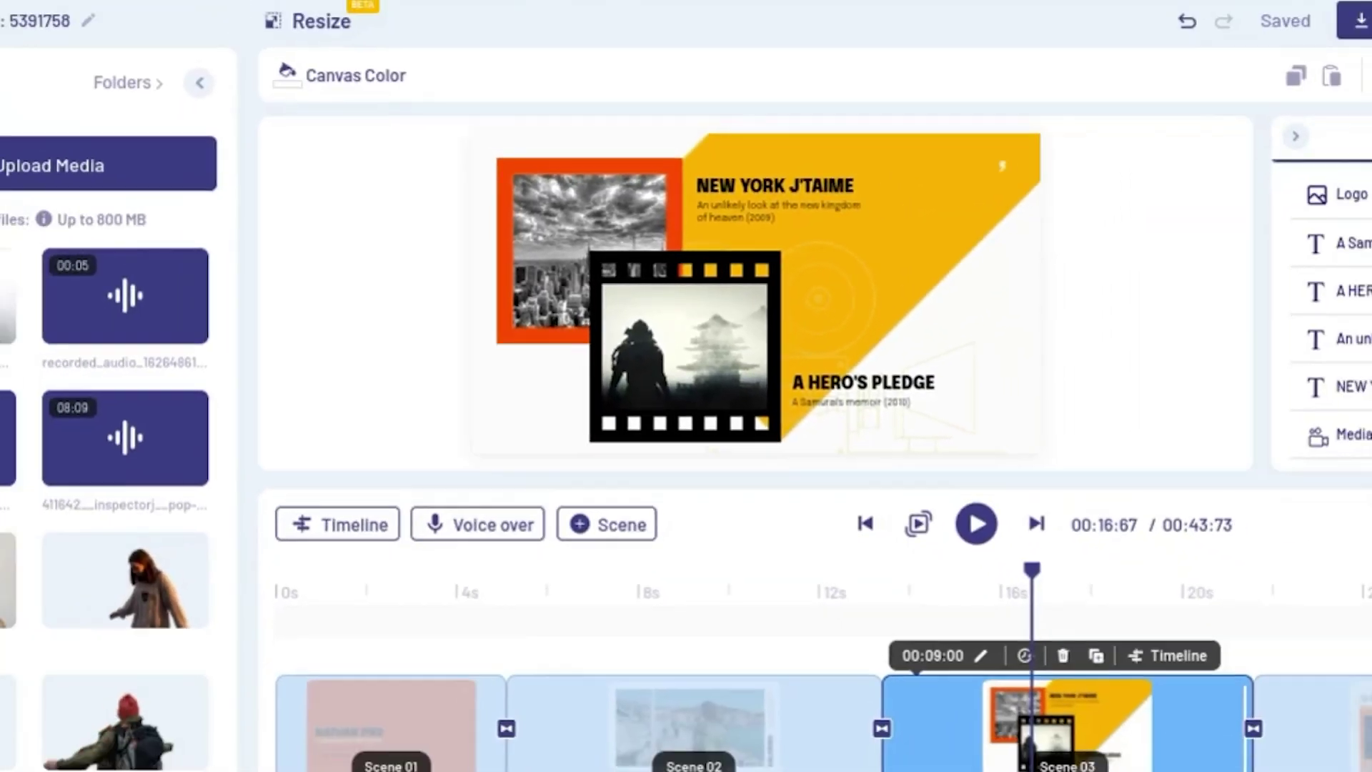
Swap the New York picture for the cloud video and retitle it 'The Mountains are Calling'
{"action": "left_click_drag", "start_coordinate": [65, 293], "coordinate": [608, 257]}
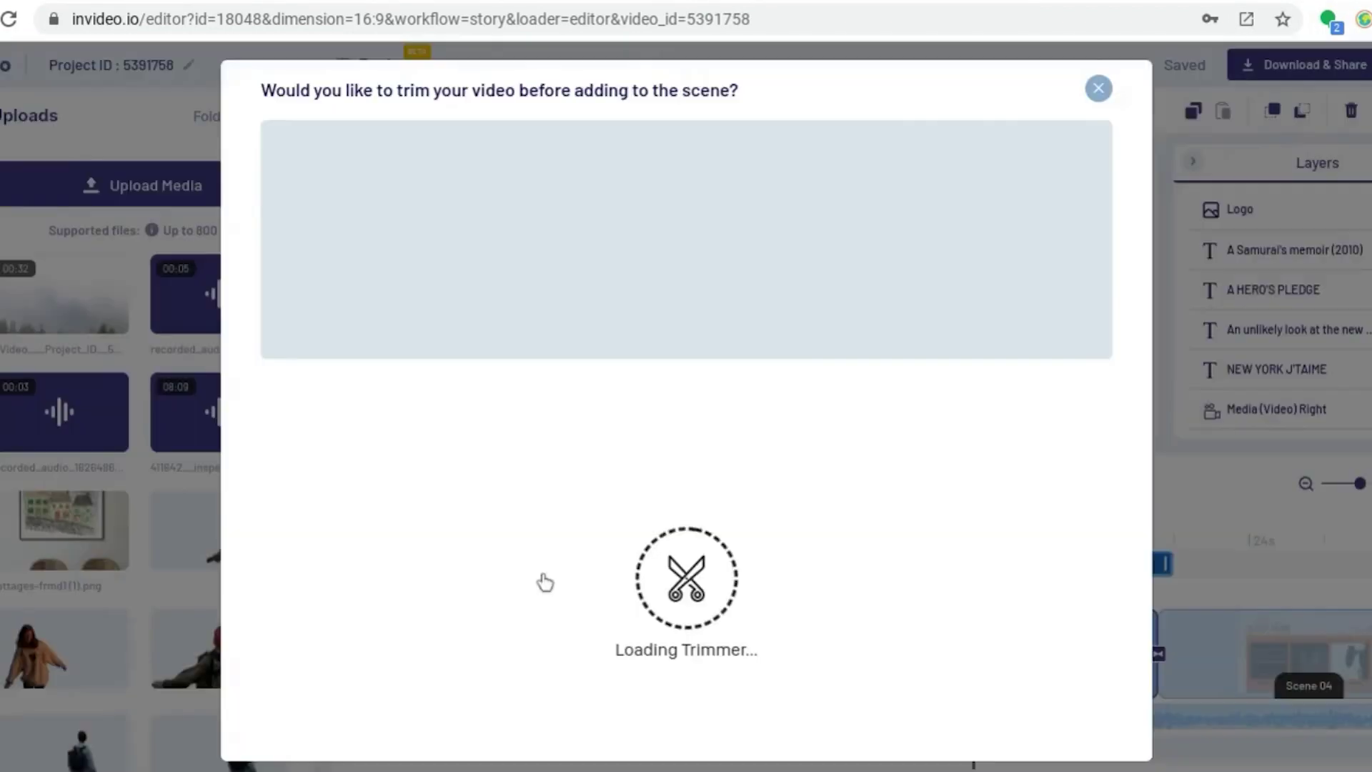
{"action": "left_click", "coordinate": [735, 438]}
{"action": "left_click", "coordinate": [1018, 708]}
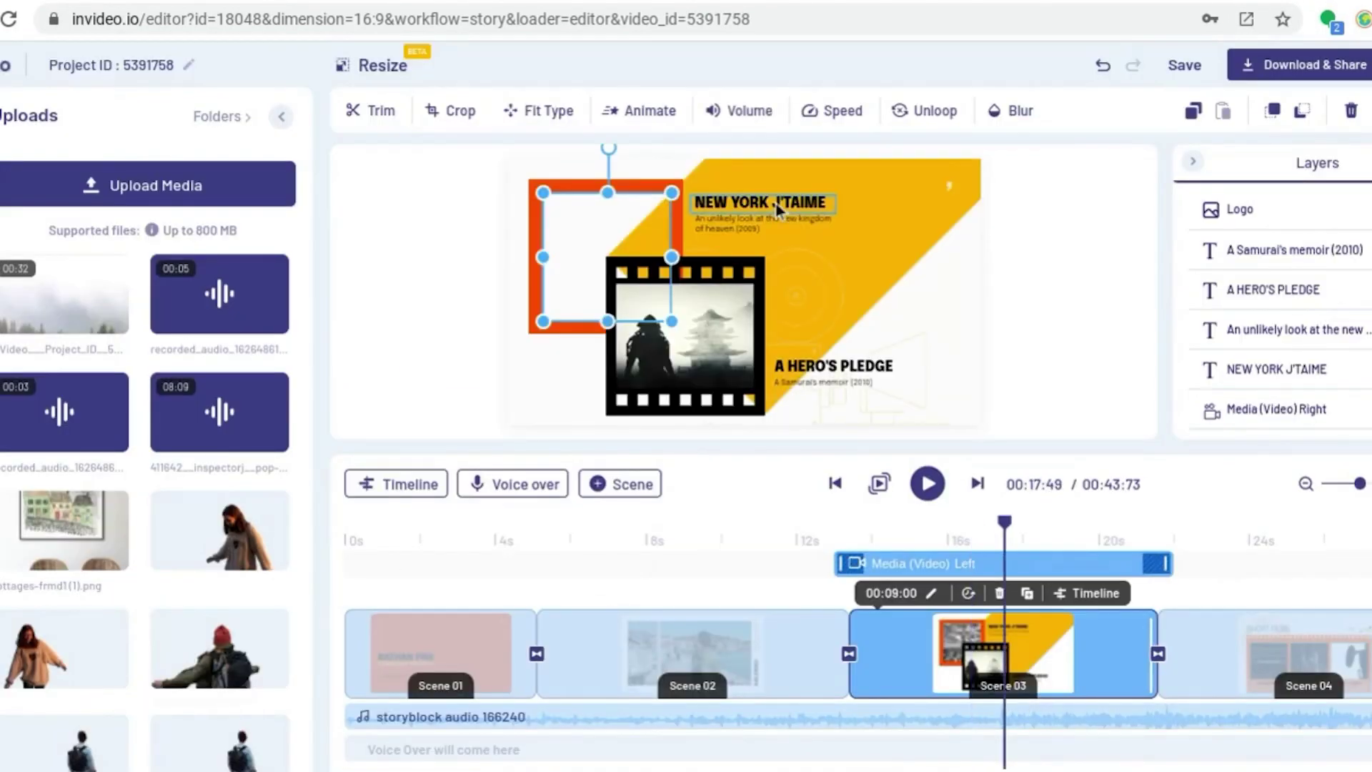
{"action": "double_click", "coordinate": [779, 207]}
{"action": "type", "text": "The Mountains are Calling"}
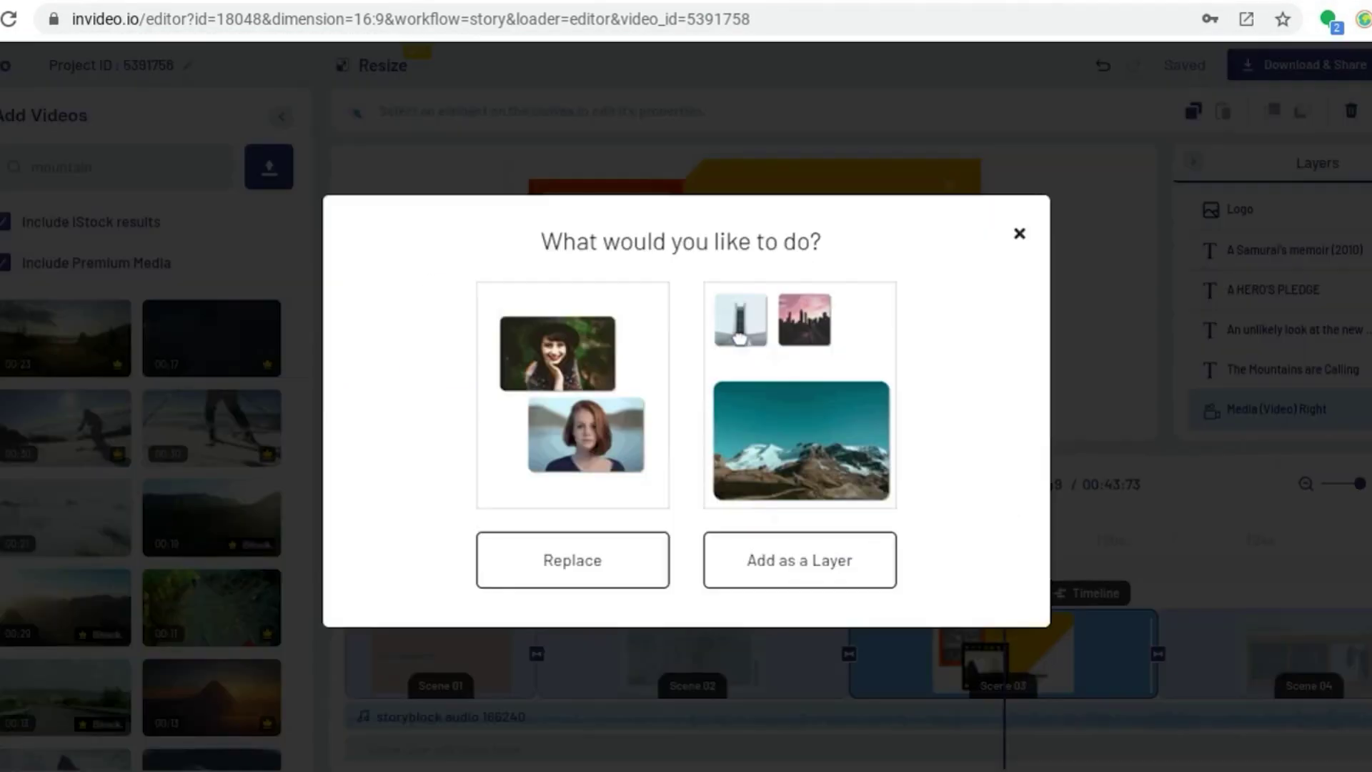
Put the chosen landscape clip into the film frame and change A HERO'S PLEDGE to 'Sunrise'
{"action": "left_click", "coordinate": [573, 559]}
{"action": "left_click", "coordinate": [722, 437]}
{"action": "left_click", "coordinate": [1041, 707]}
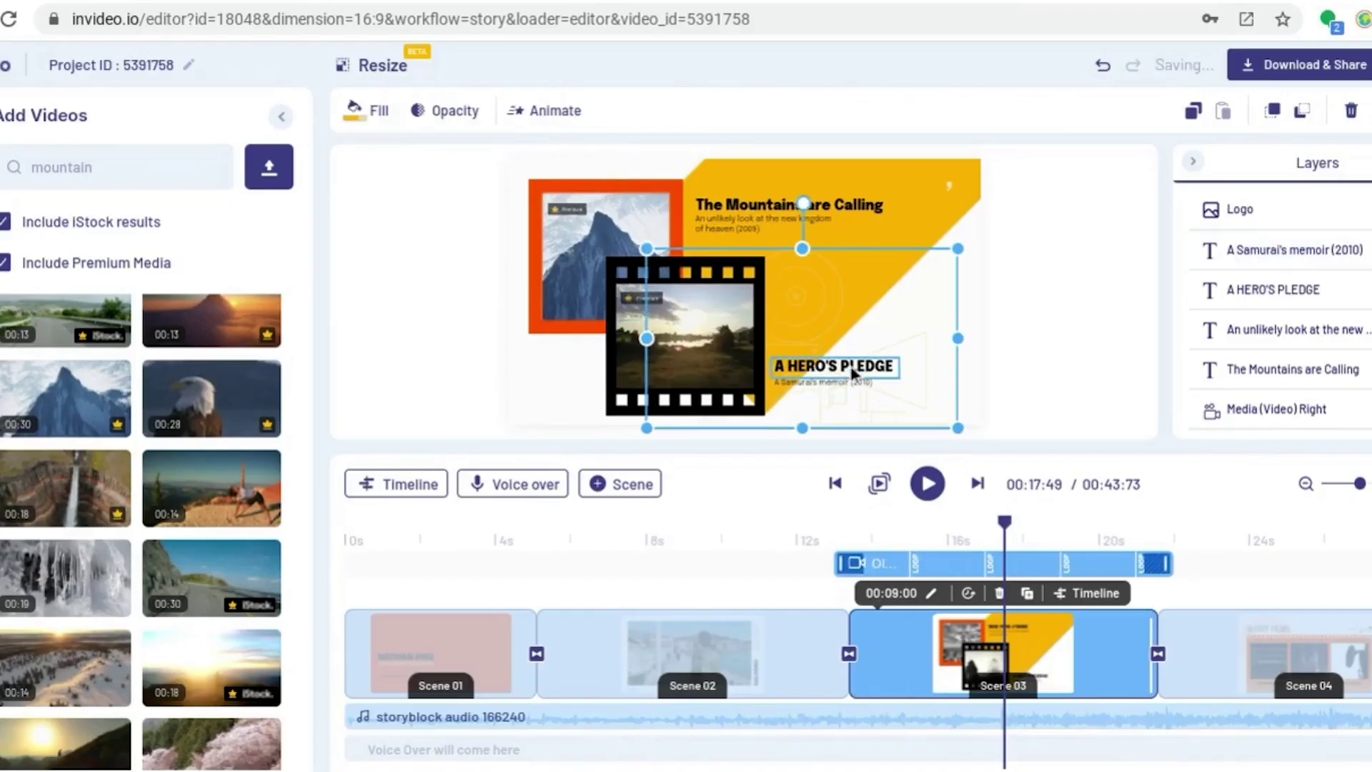
{"action": "double_click", "coordinate": [836, 366]}
{"action": "type", "text": "Sunrise"}
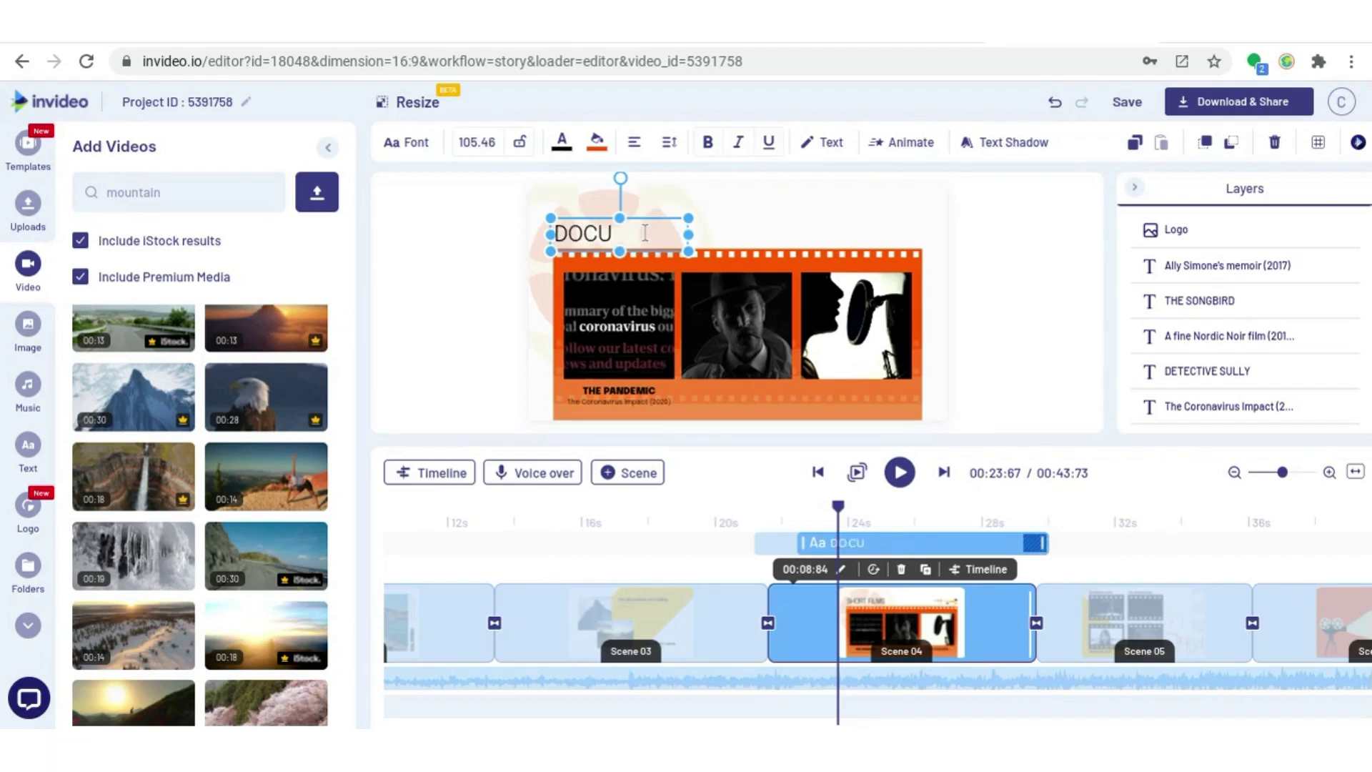
Finish the DOCUMENTARIES title and place a personal clip in Scene 05's top-right film frame
{"action": "left_click", "coordinate": [657, 300]}
{"action": "left_click", "coordinate": [849, 349]}
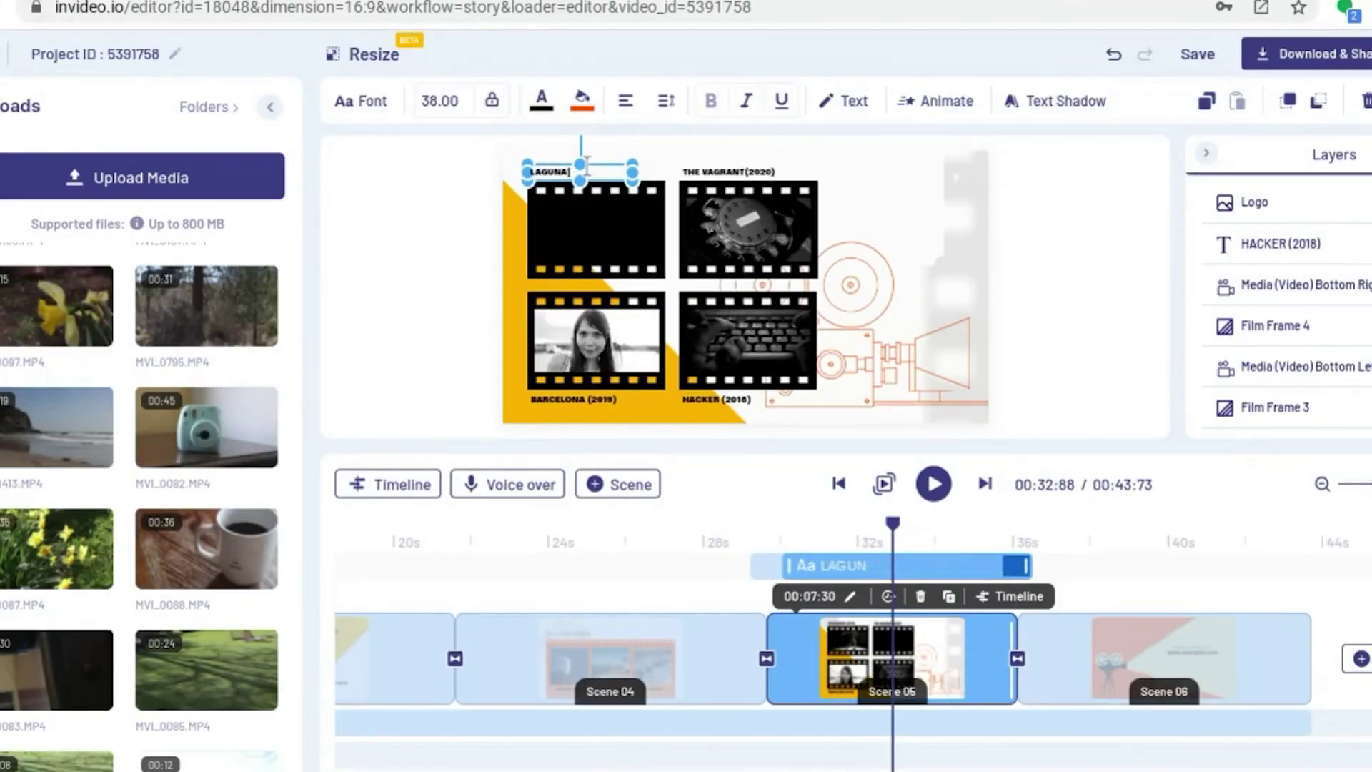
{"action": "left_click", "coordinate": [1069, 276]}
{"action": "scroll", "coordinate": [143, 465], "scroll_direction": "down", "scroll_amount": 3}
{"action": "left_click_drag", "start_coordinate": [207, 456], "coordinate": [756, 223]}
{"action": "left_click", "coordinate": [1035, 710]}
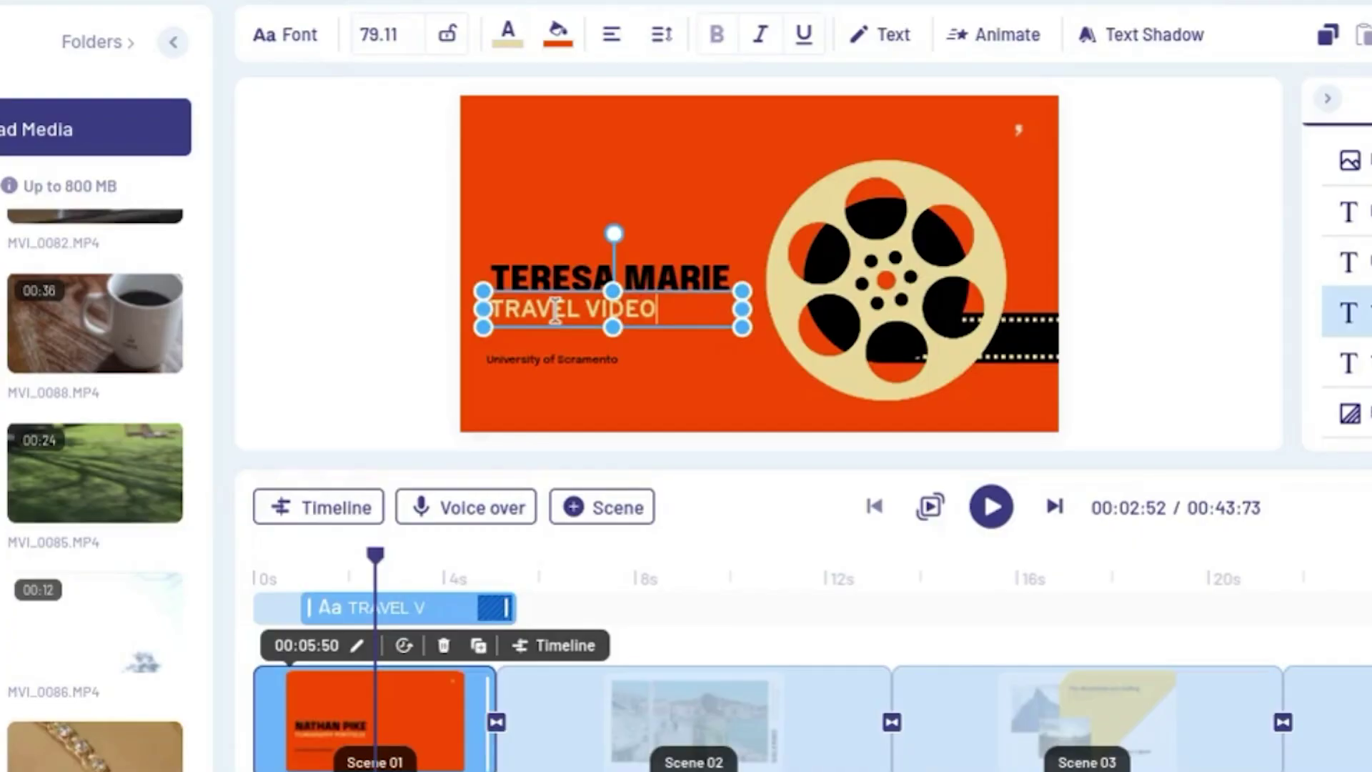
Complete the subtitle as 'TRAVEL VIDEOGRAPHY' and replace the university line with 'Illinois'
{"action": "type", "text": "PHY"}
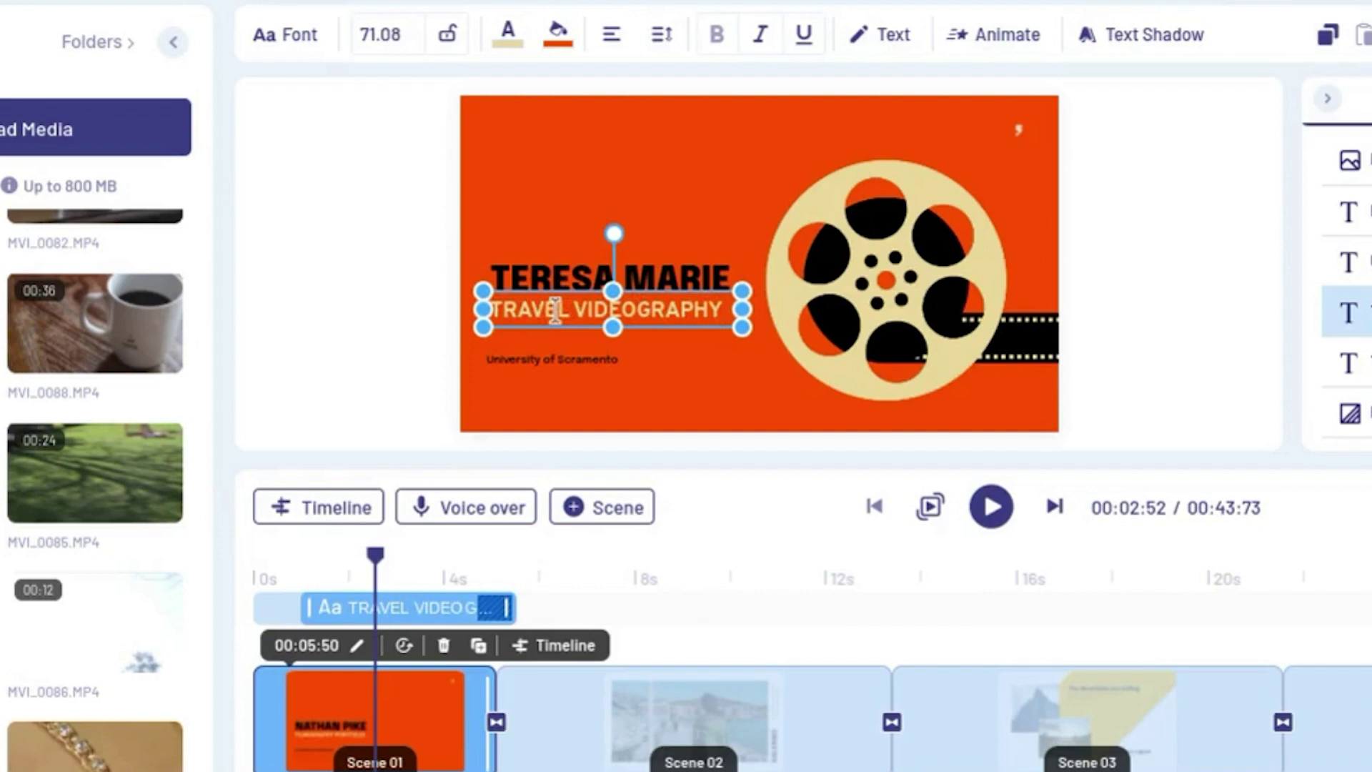
{"action": "left_click", "coordinate": [1188, 220]}
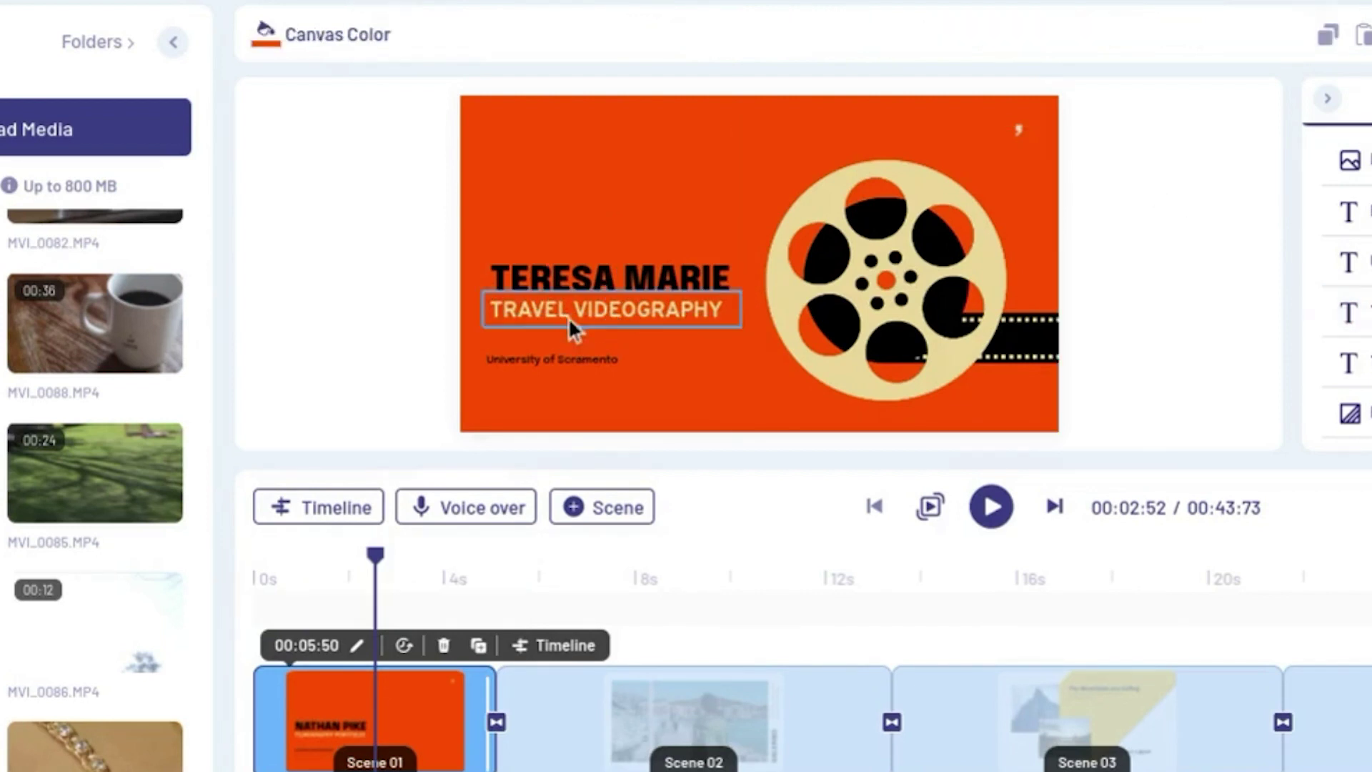
{"action": "left_click", "coordinate": [592, 357]}
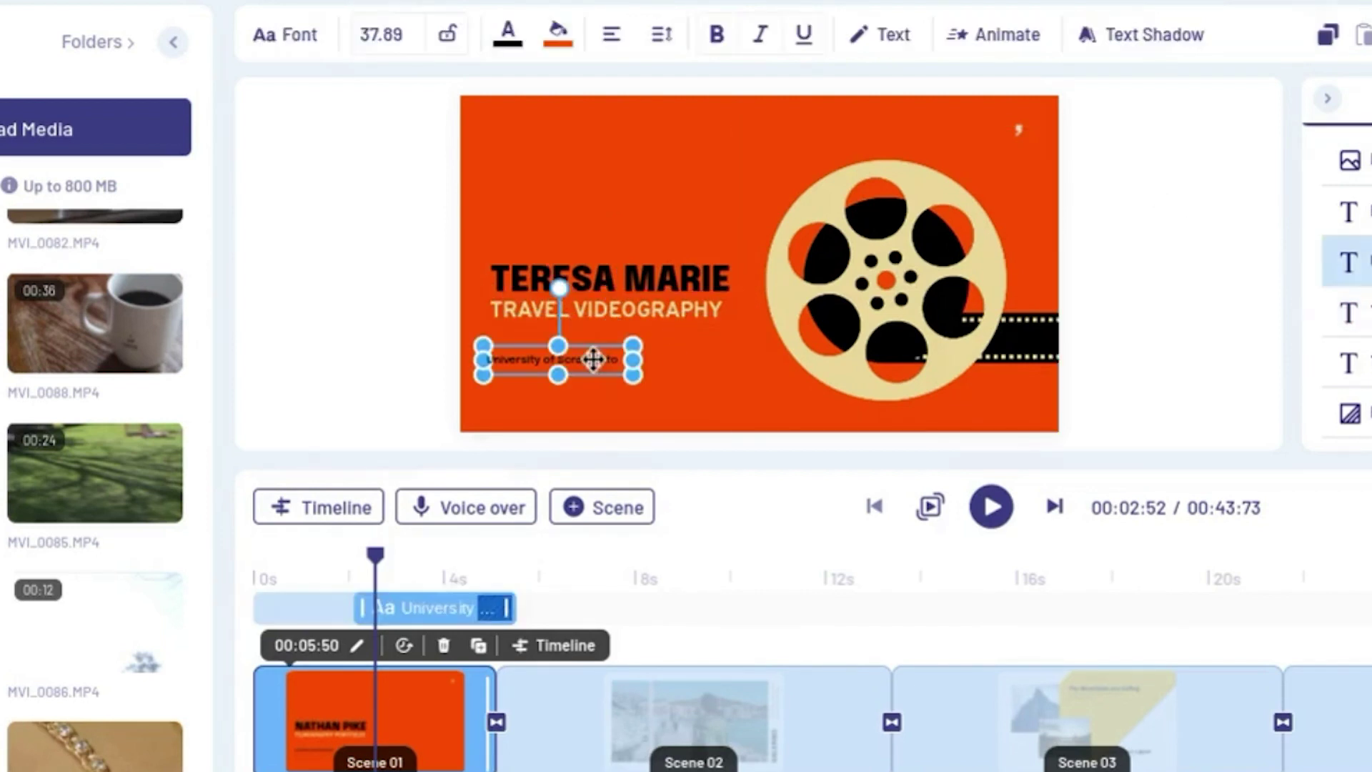
{"action": "key", "text": "BackSpace"}
{"action": "type", "text": "Illinois"}
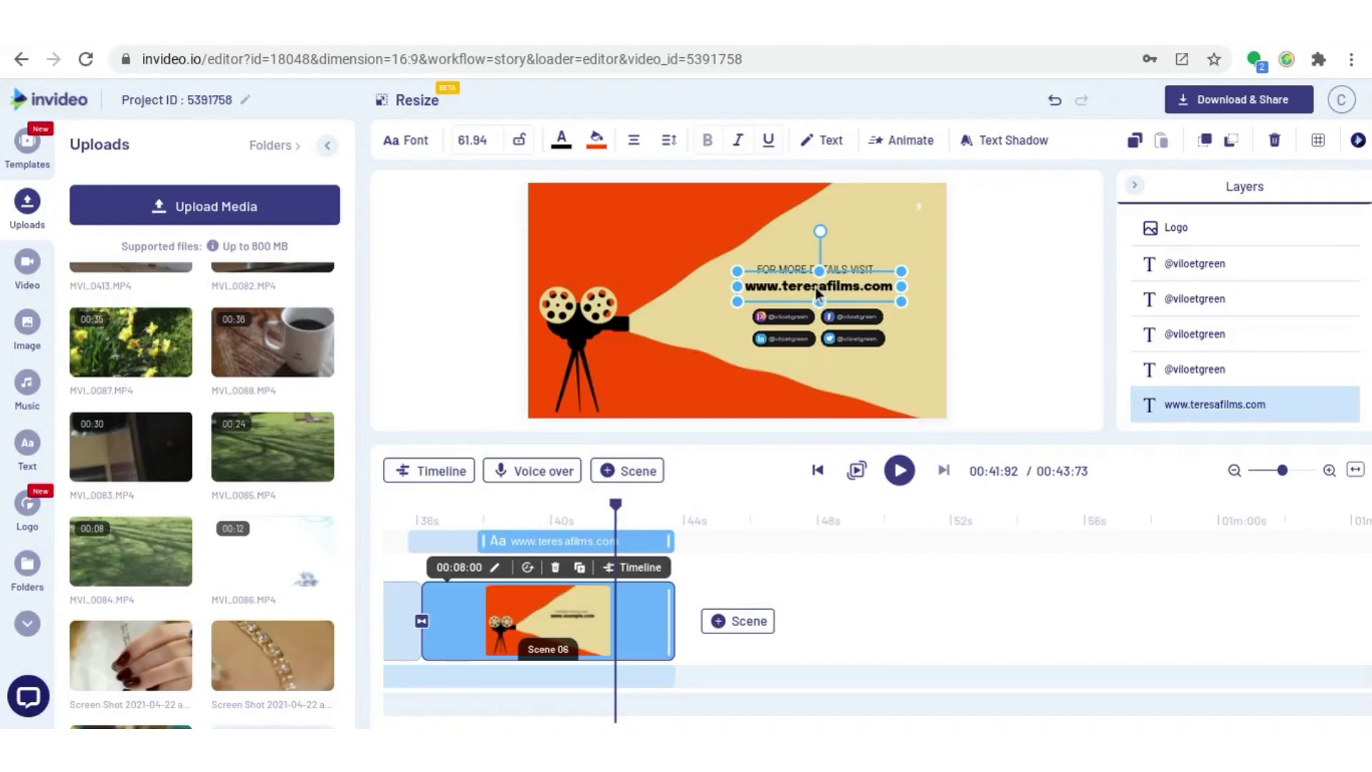
Centre the contact e-mail line at the bottom beneath the website and social handles
{"action": "left_click", "coordinate": [980, 312]}
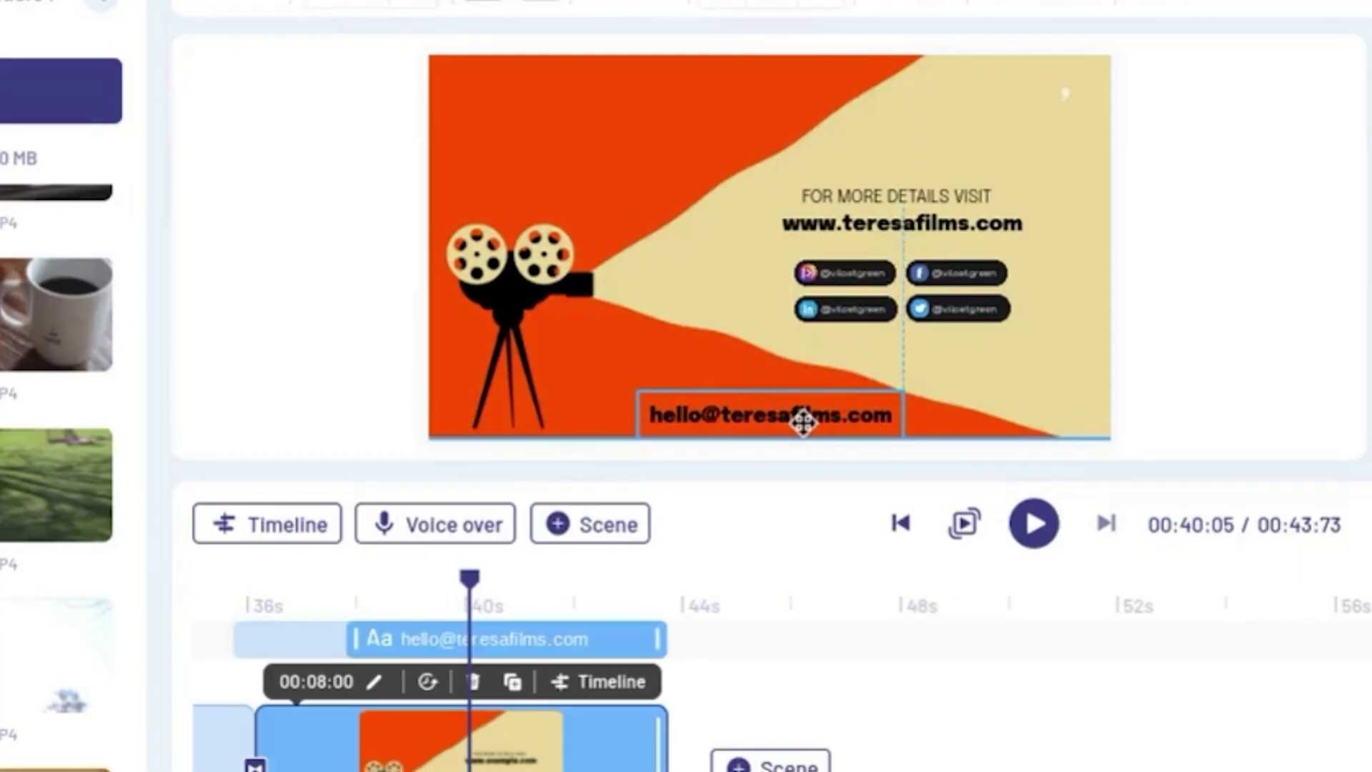
{"action": "left_click_drag", "start_coordinate": [803, 419], "coordinate": [795, 416]}
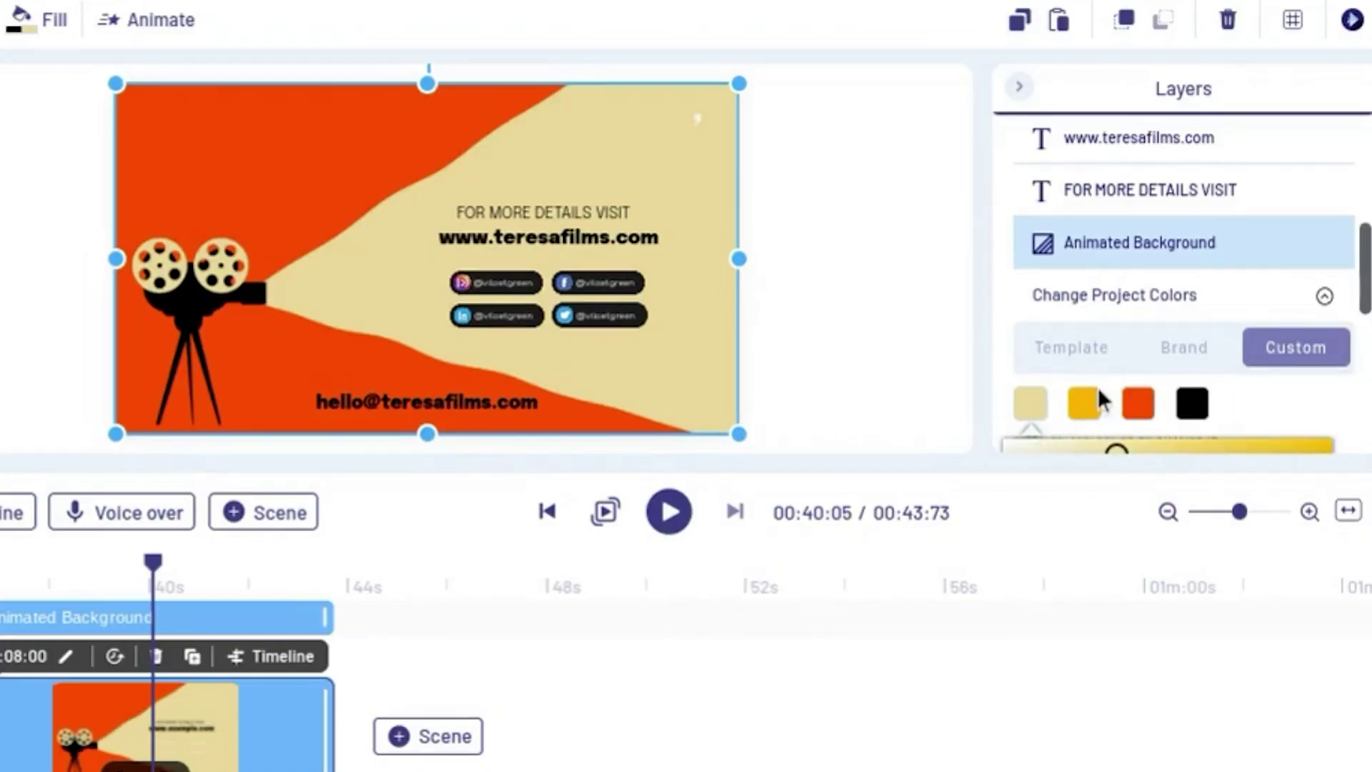
Switch to custom project colours and change the yellow theme colour to peach
{"action": "left_click", "coordinate": [1090, 395]}
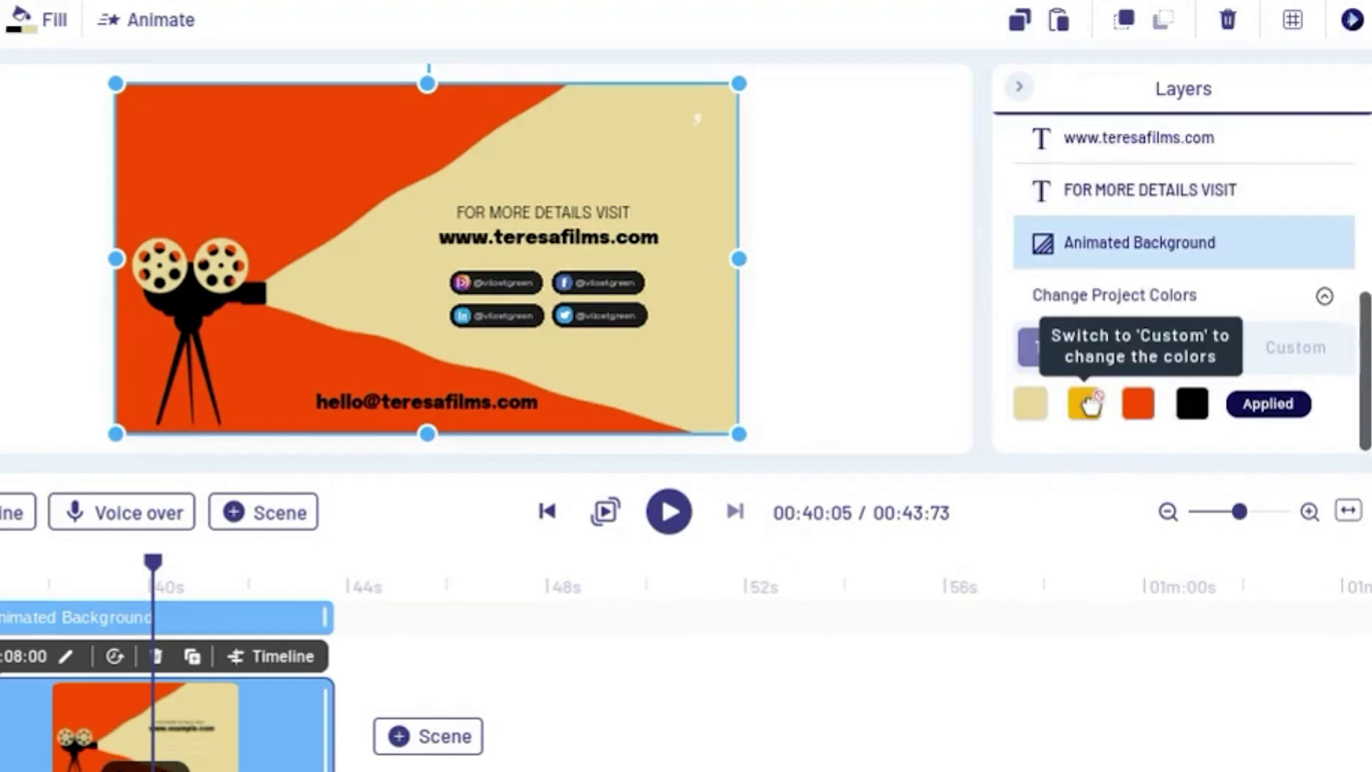
{"action": "left_click", "coordinate": [1294, 357]}
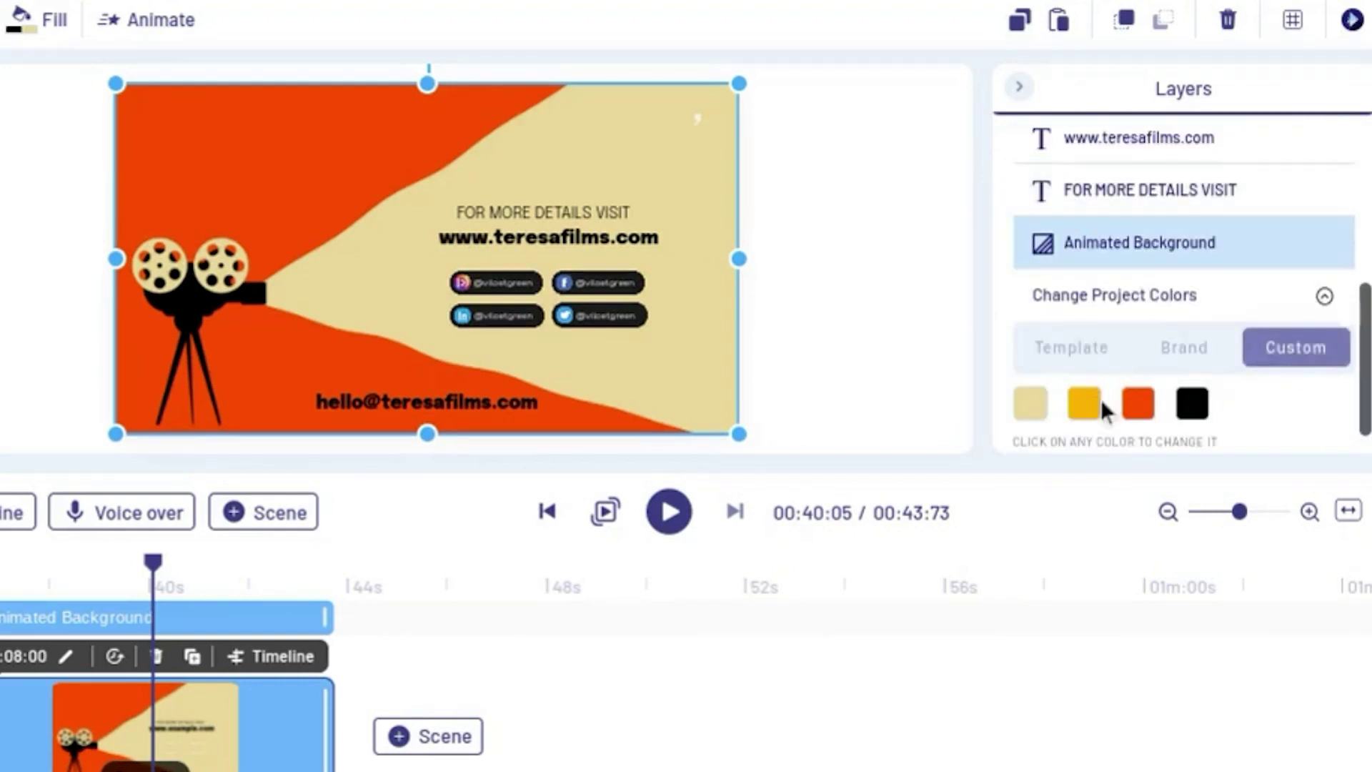
{"action": "left_click", "coordinate": [1087, 406]}
{"action": "scroll", "coordinate": [1213, 306], "scroll_direction": "down", "scroll_amount": 3}
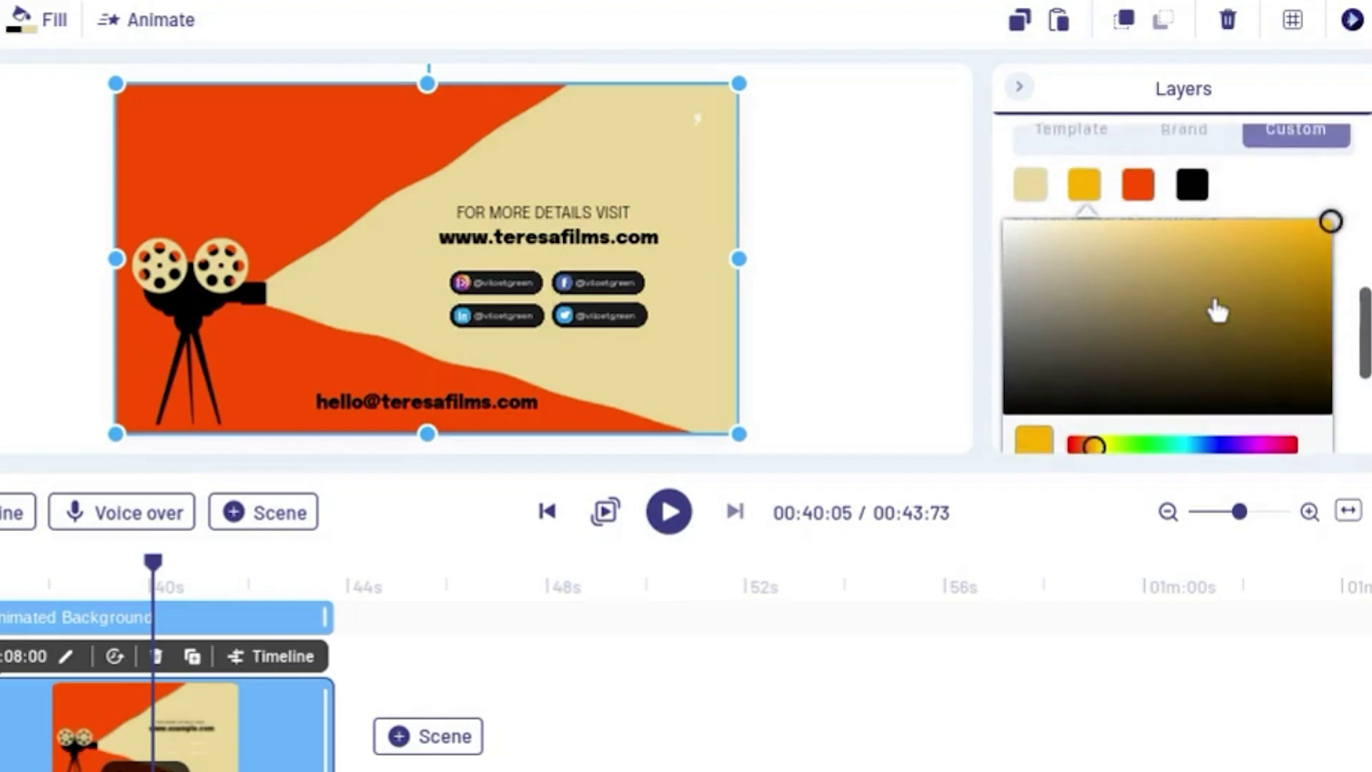
{"action": "left_click", "coordinate": [1215, 270]}
{"action": "left_click", "coordinate": [1143, 272]}
{"action": "left_click", "coordinate": [1090, 444]}
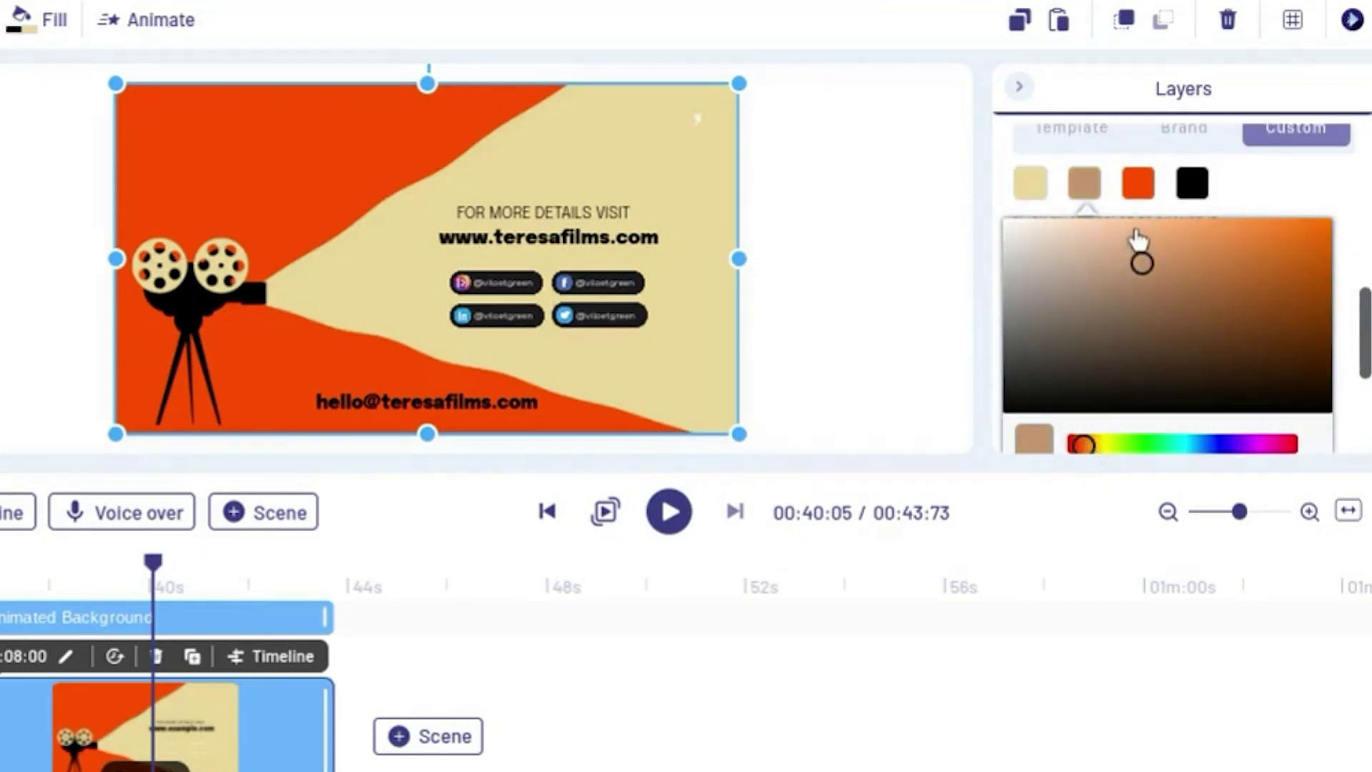
{"action": "left_click", "coordinate": [1138, 243]}
Change the orange theme colour to dark green and review Scenes 01–03 in the new palette
{"action": "left_click", "coordinate": [1139, 375]}
{"action": "scroll", "coordinate": [1179, 300], "scroll_direction": "down", "scroll_amount": 3}
{"action": "left_click", "coordinate": [1164, 444]}
{"action": "left_click", "coordinate": [1143, 358]}
{"action": "left_click", "coordinate": [1220, 365]}
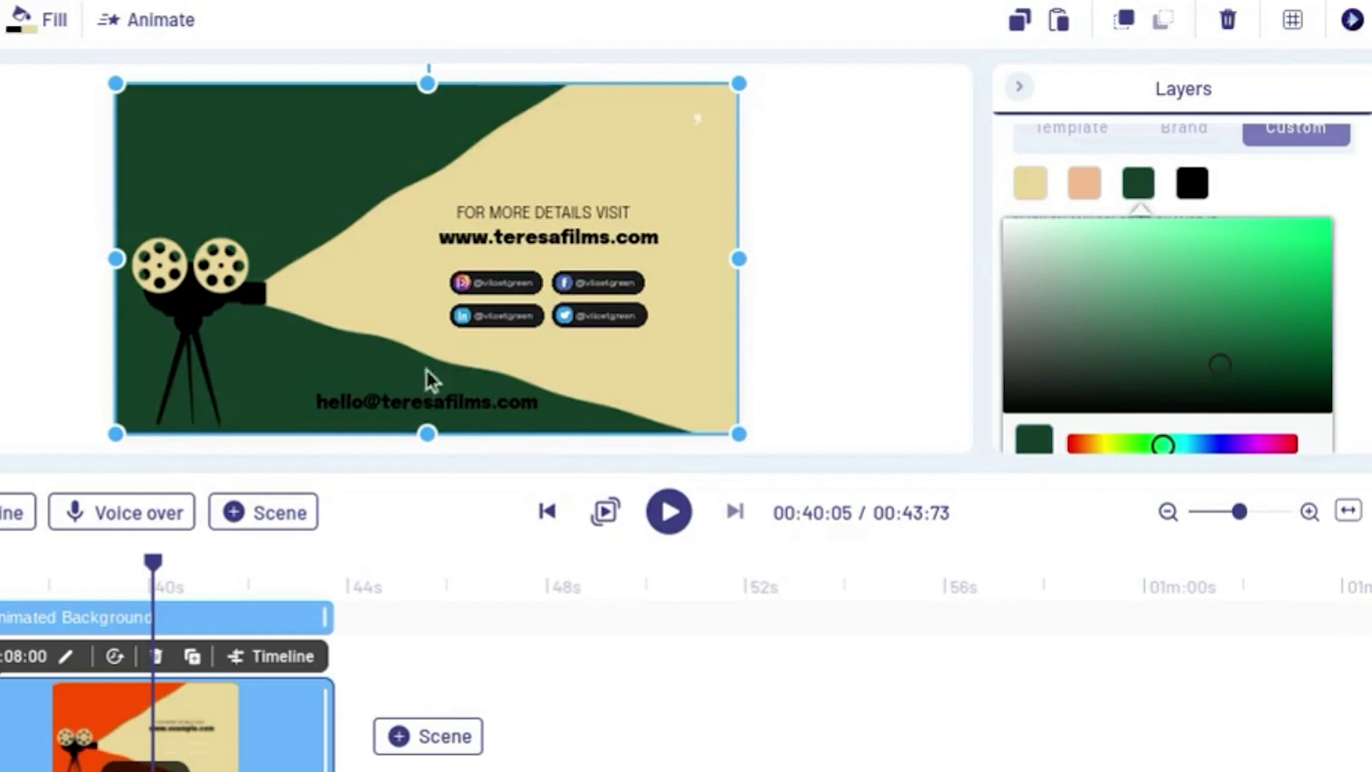
{"action": "left_click", "coordinate": [906, 287]}
{"action": "left_click", "coordinate": [386, 686]}
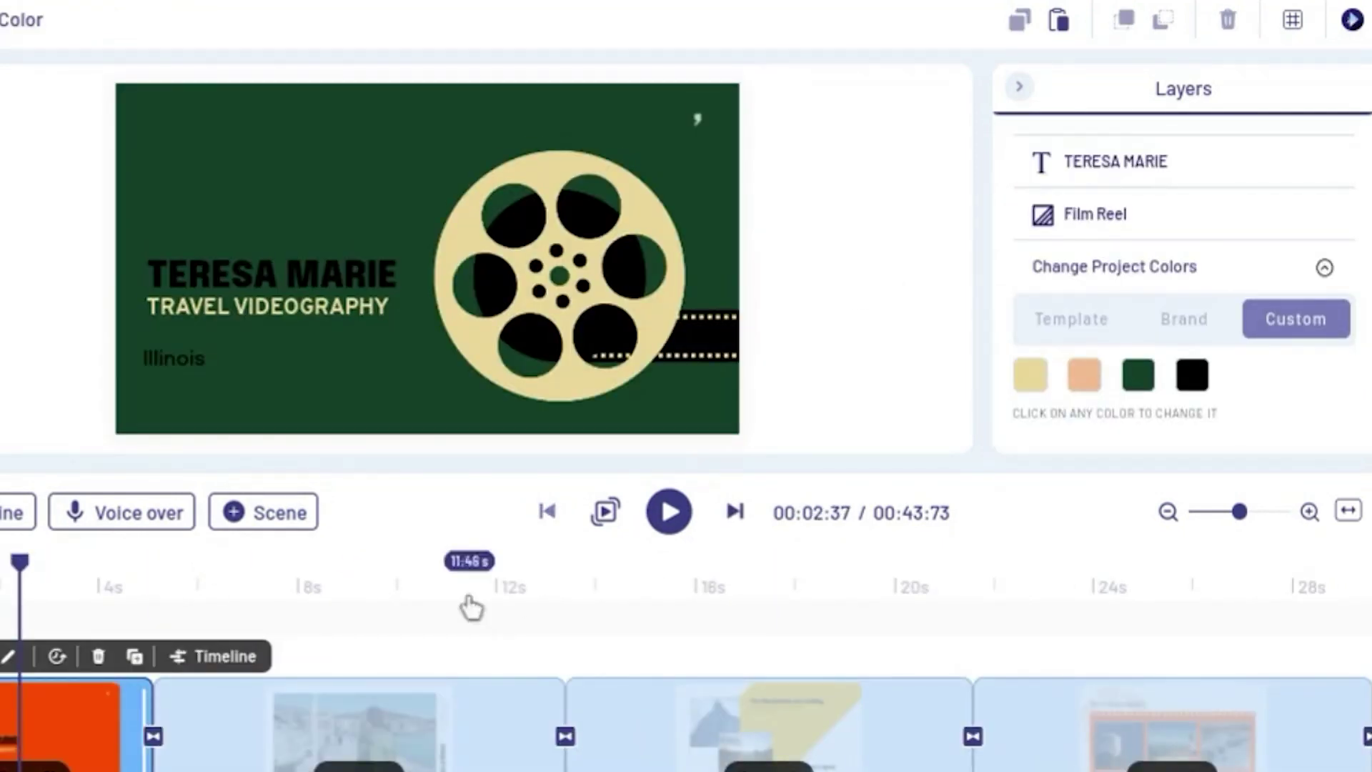
{"action": "left_click", "coordinate": [415, 586]}
{"action": "left_click", "coordinate": [779, 707]}
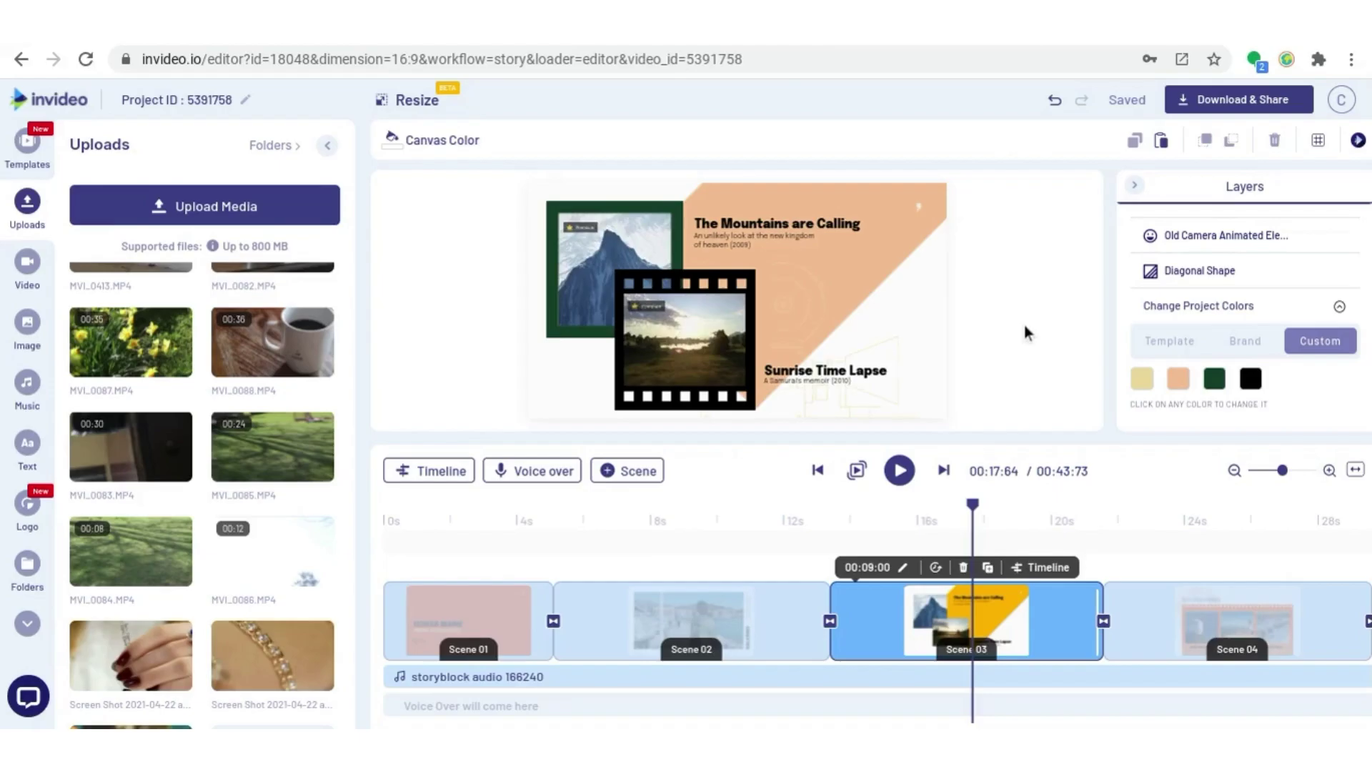